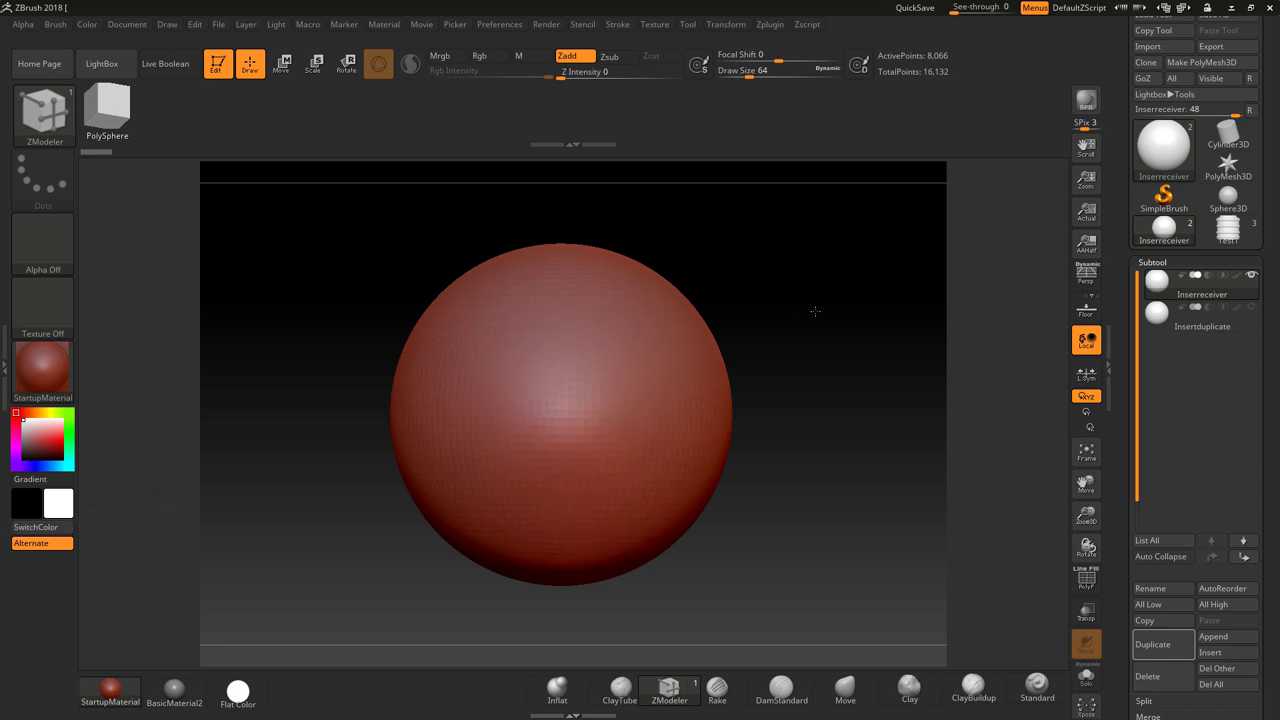
left_click_drag(815, 312, 841, 328)
left_click_drag(875, 447, 873, 444)
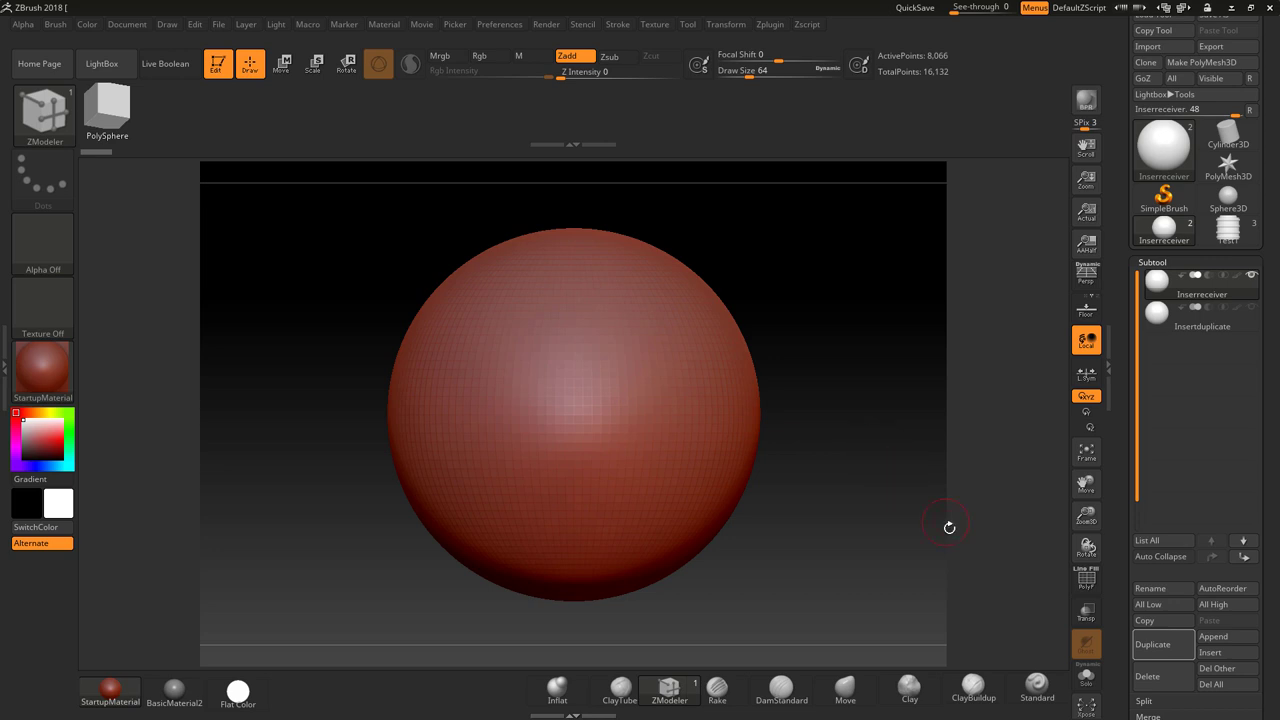
Step: Toggle PolyF, select Insertduplicate then Inserreceiver, and frame the sphere with F
mouse_move(1161, 284)
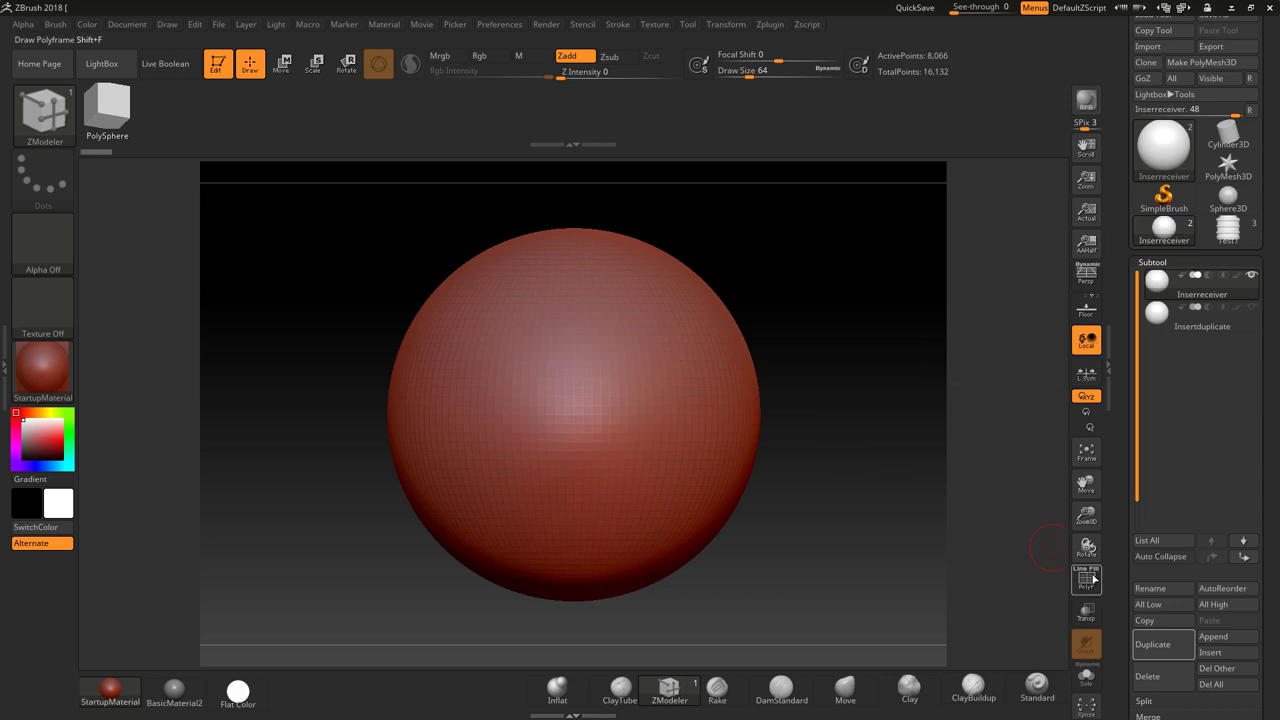
left_click(1090, 580)
left_click(1090, 580)
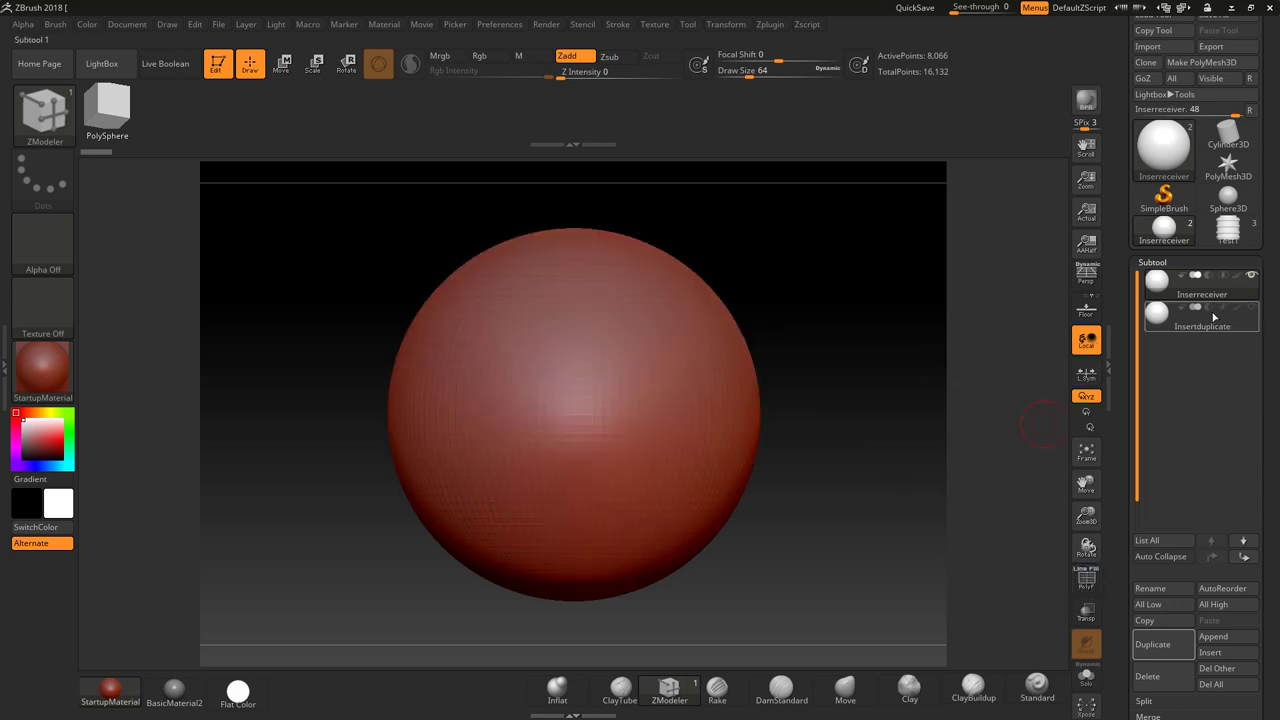
left_click(1162, 318)
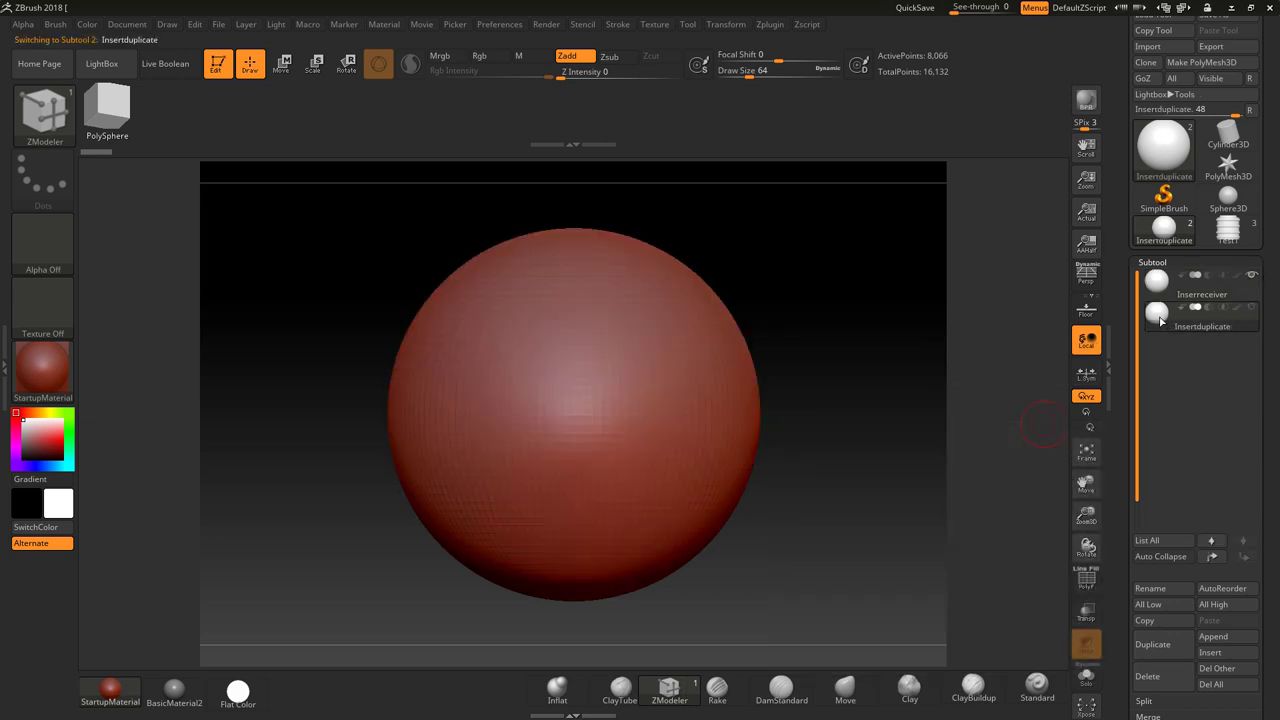
left_click(1157, 283)
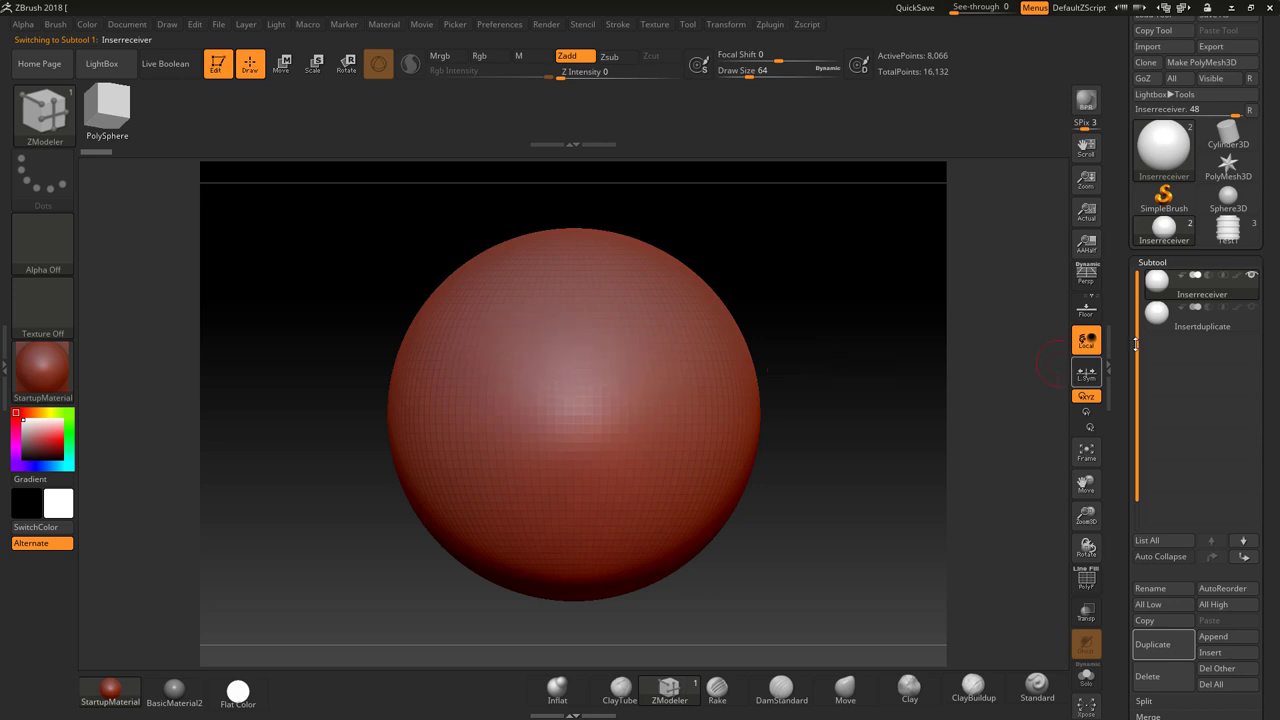
mouse_move(1163, 318)
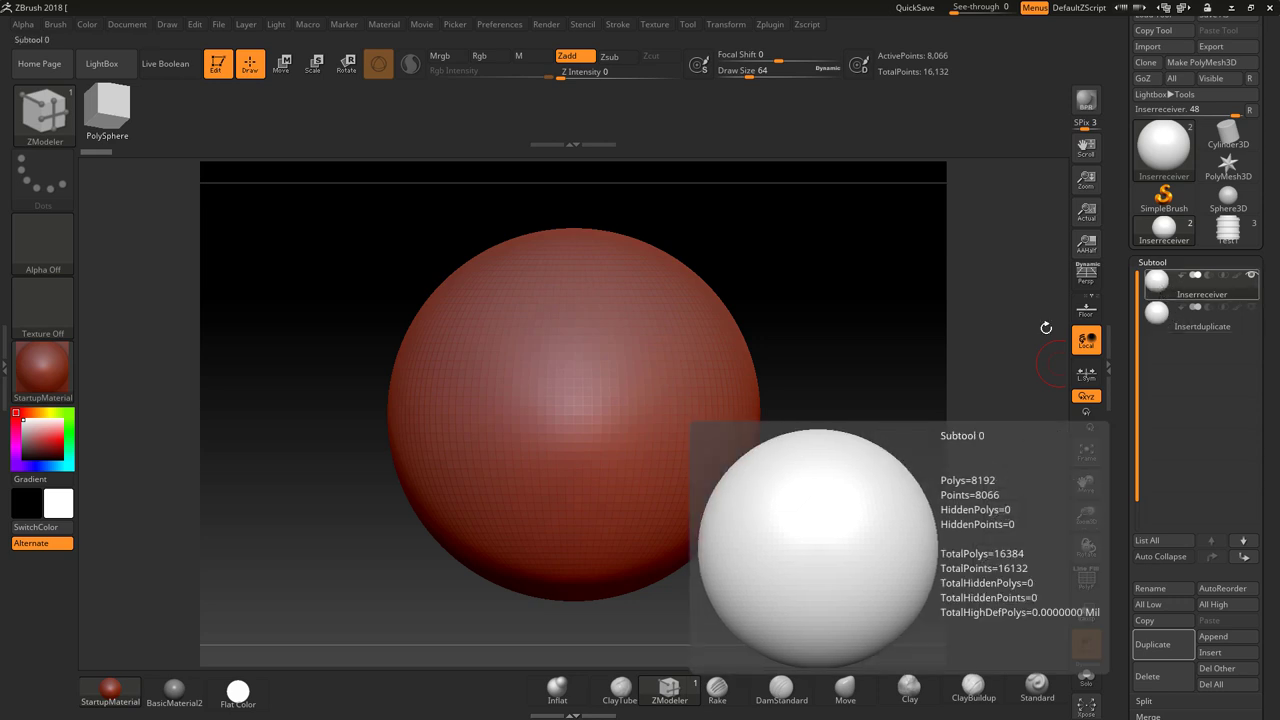
key("f")
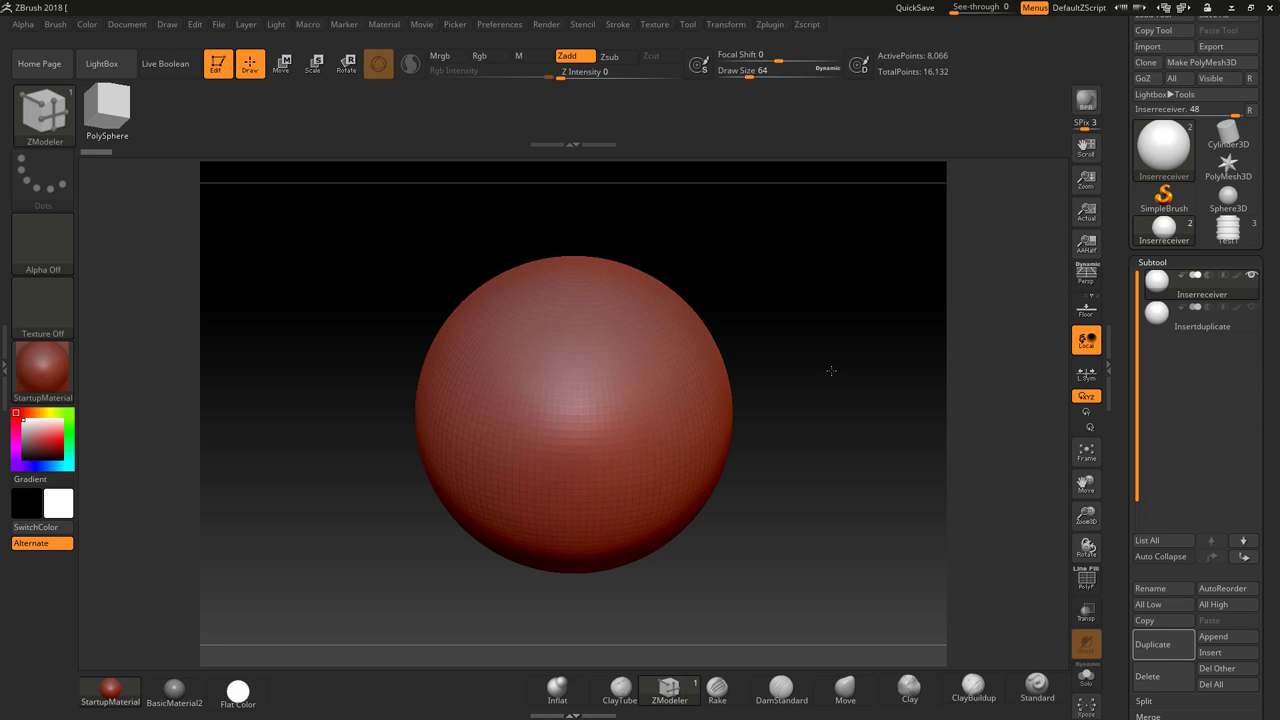
Step: Turn on the polygon wireframe and load the ringed Test1 cylinder tool, tilted to show its top
left_click(1082, 578)
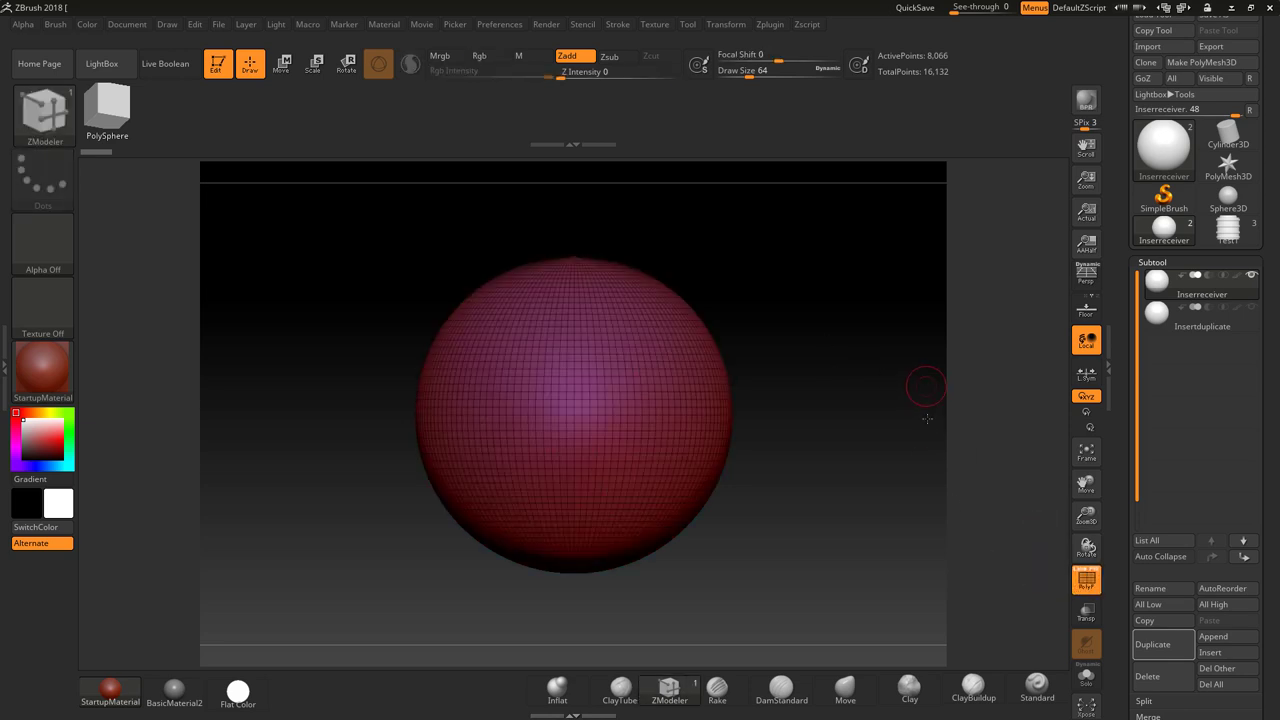
left_click(1228, 228)
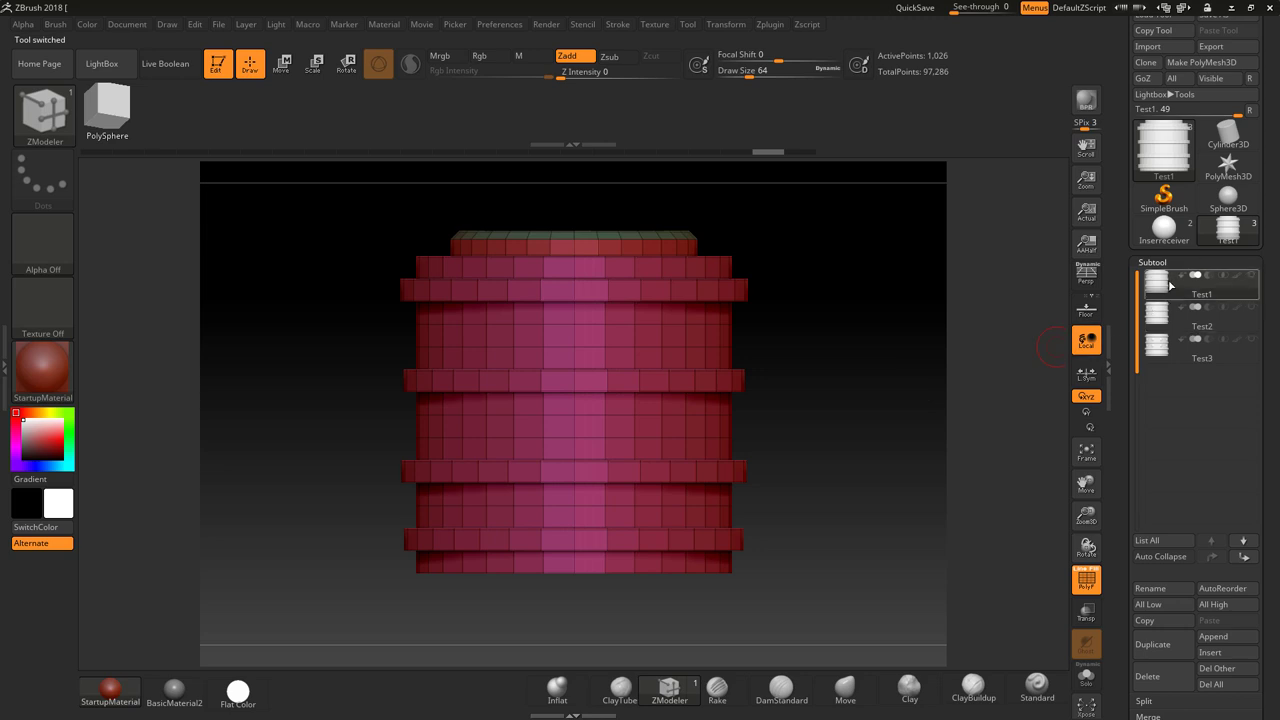
left_click(1158, 314)
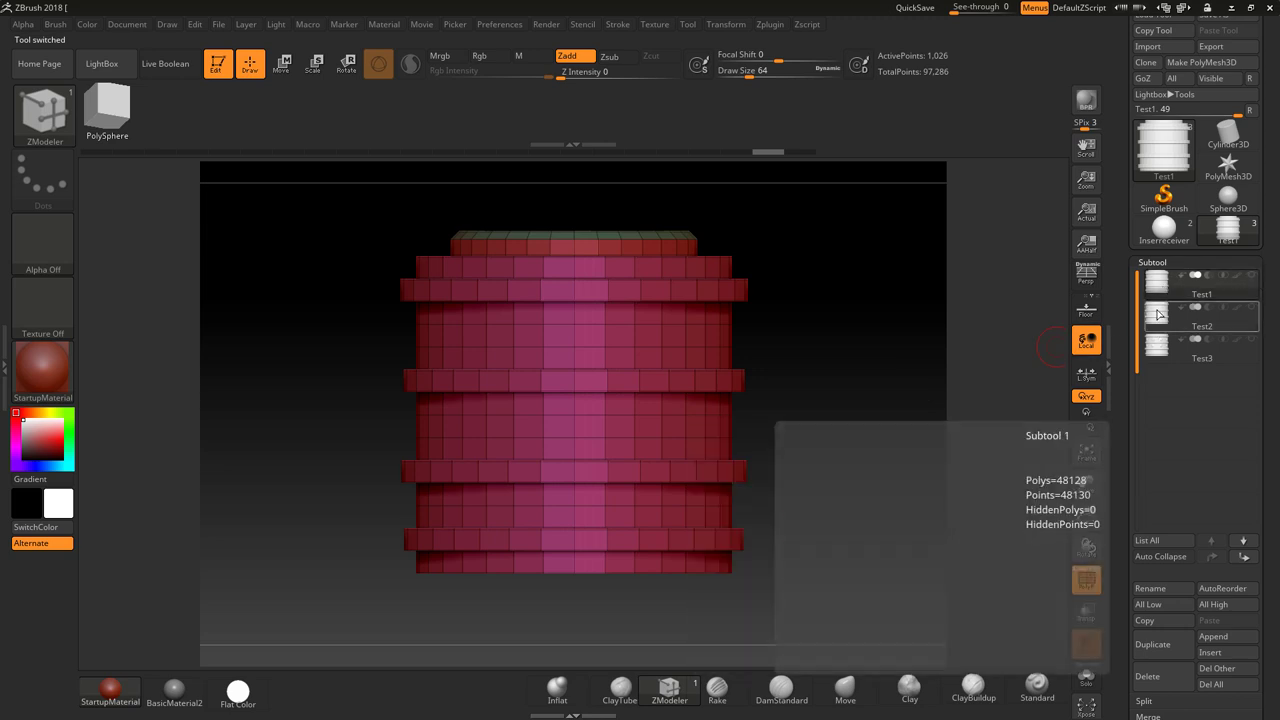
left_click_drag(940, 335, 1240, 502)
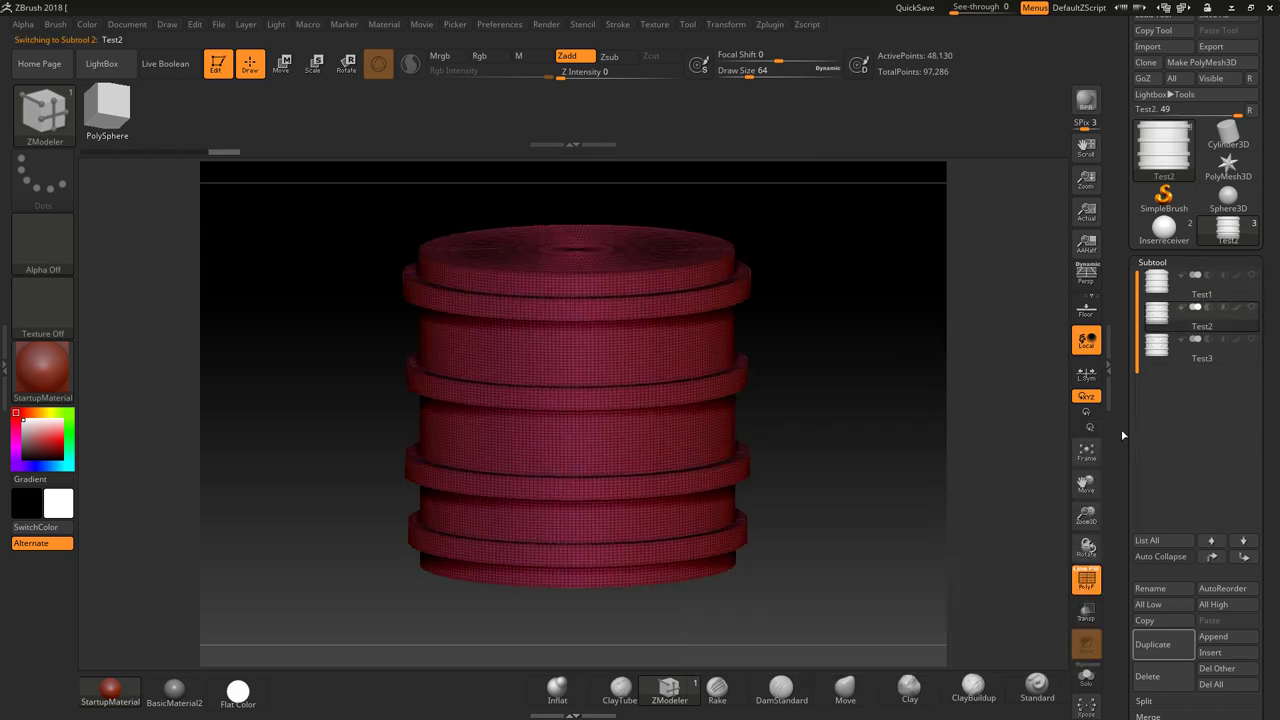
scroll(1267, 503, "down", 3)
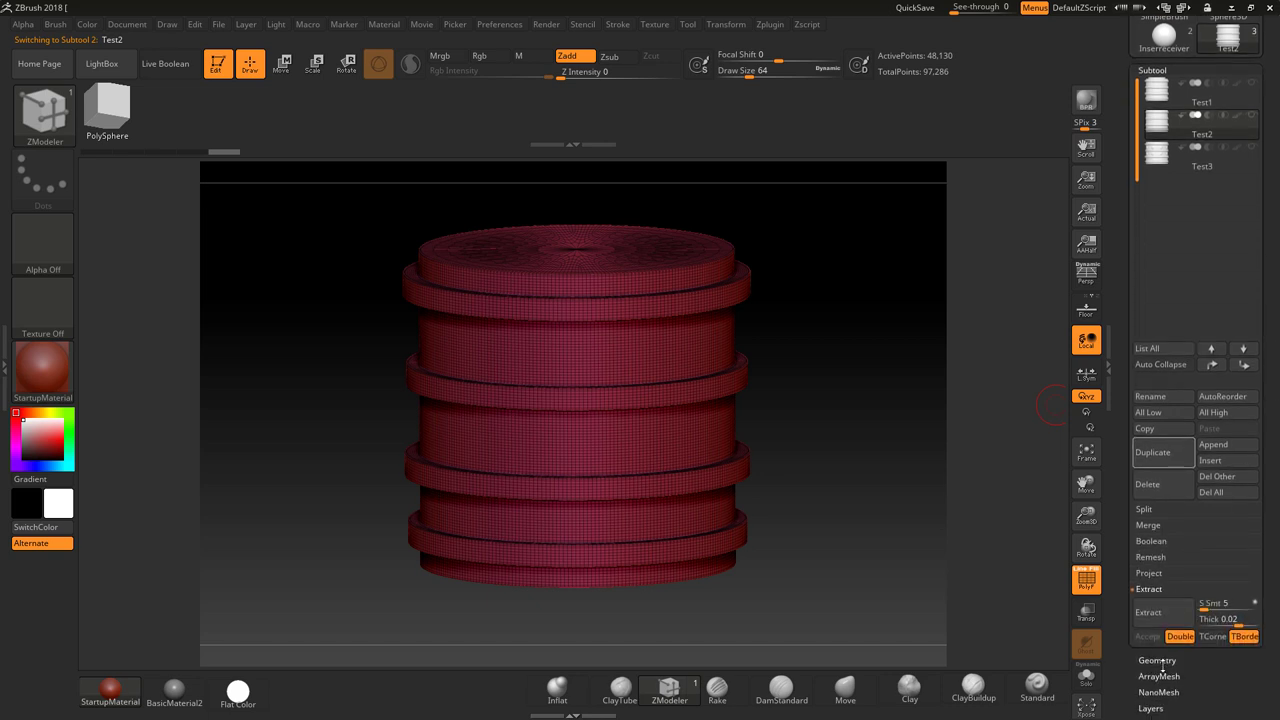
Step: Select the Test1 subtool, divide it twice, and drop back to its lowest subdivision level
left_click(1161, 660)
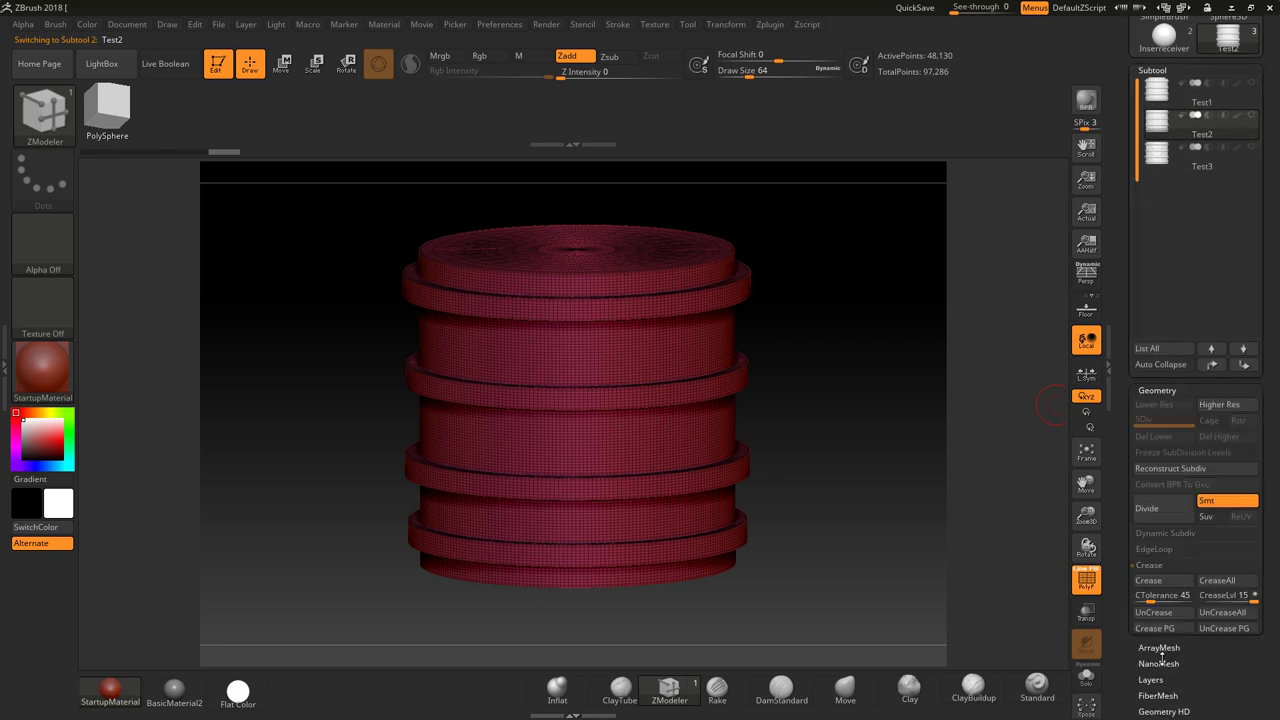
left_click(1153, 72)
left_click(1155, 91)
scroll(1200, 600, "down", 2)
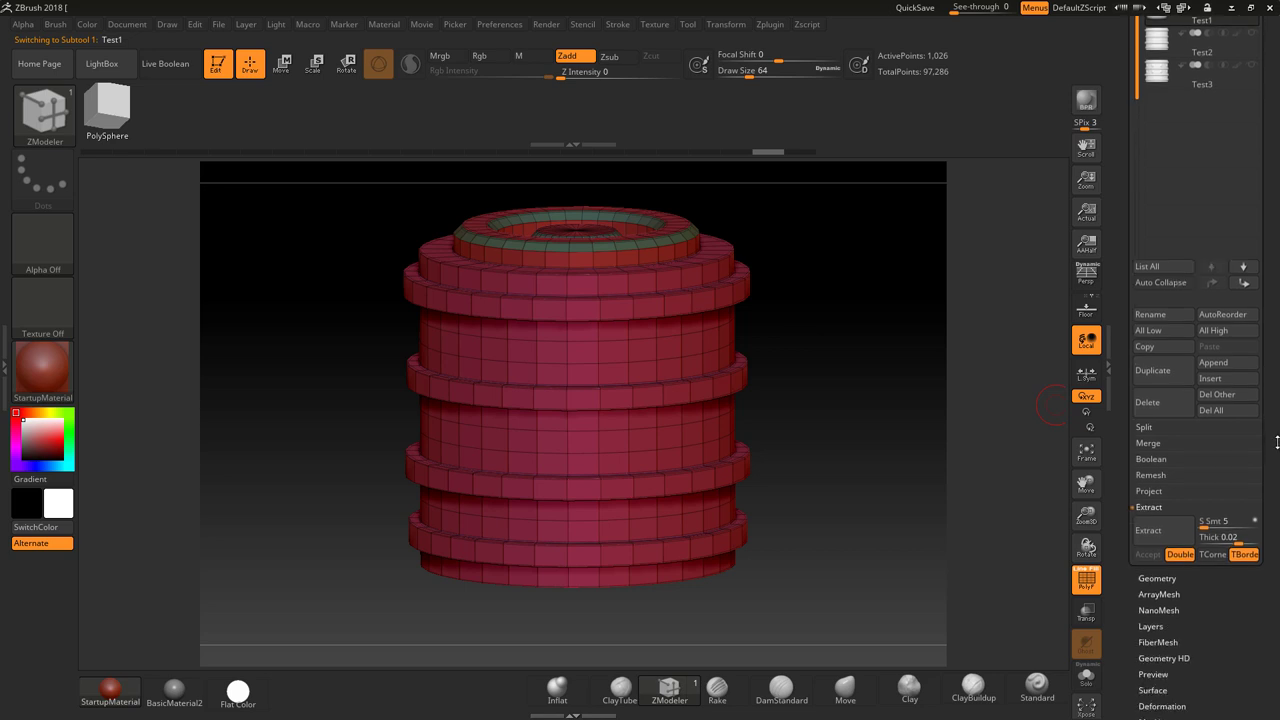
left_click(1157, 540)
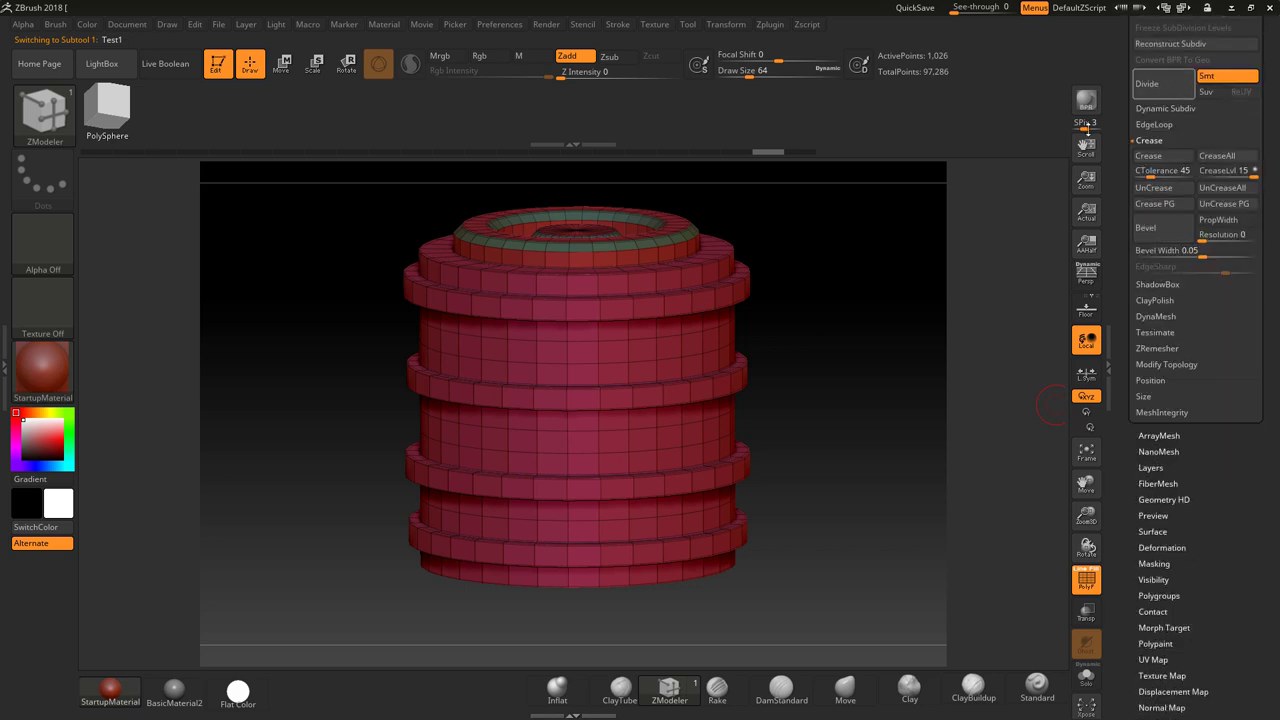
scroll(1268, 360, "up", 2)
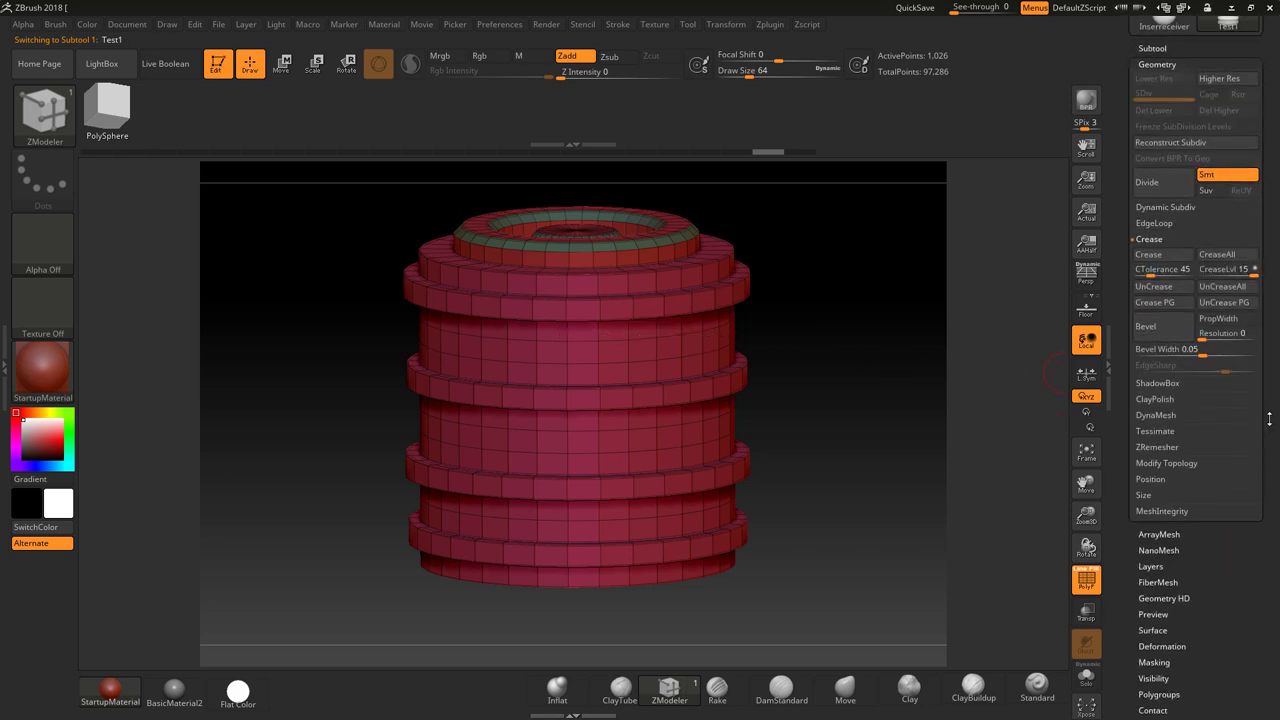
left_click(1158, 185)
left_click(1158, 186)
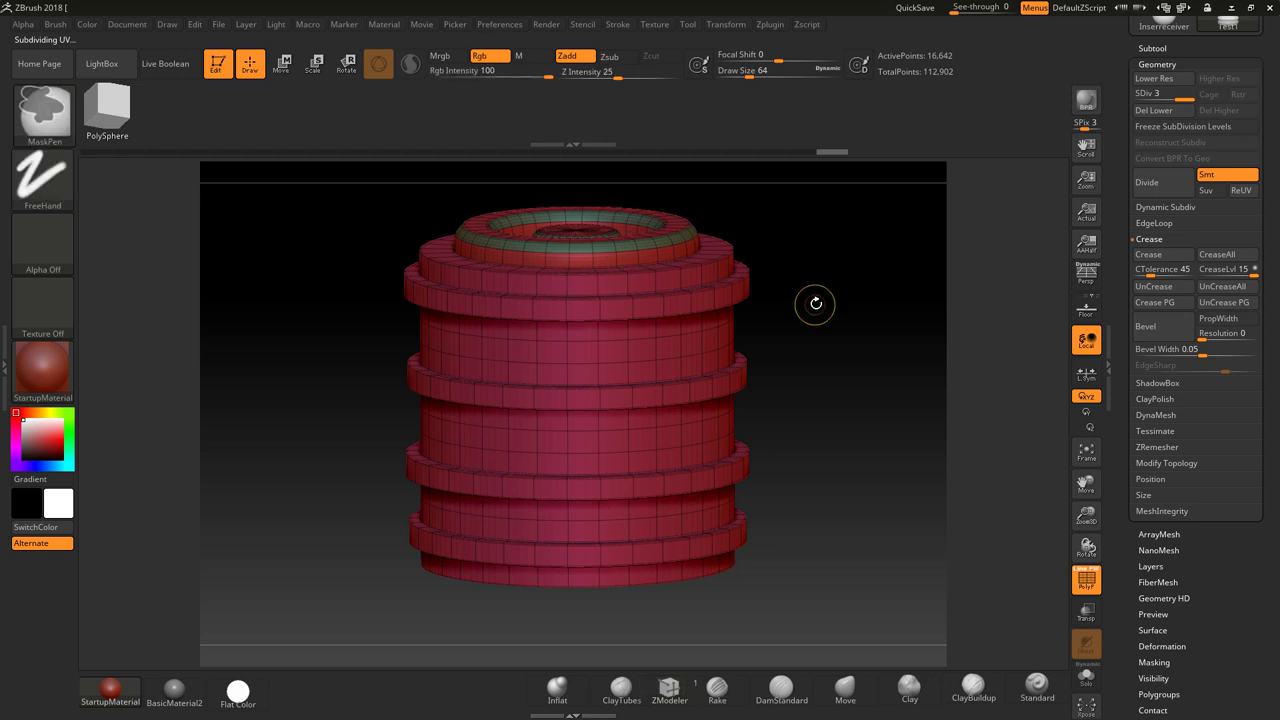
key("shift+d")
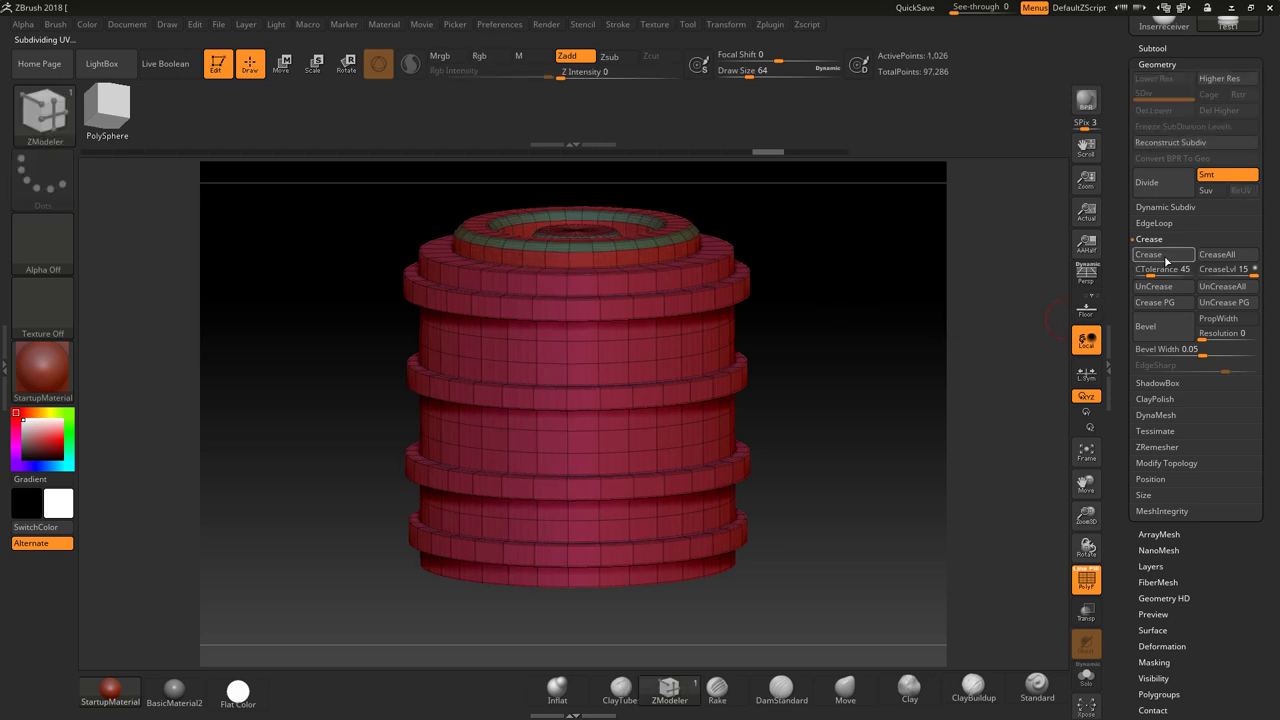
right_click_drag(880, 325, 590, 410, "alt")
right_click_drag(1007, 371, 849, 317, "alt")
Step: Review the Test3 and Test1 subtools, then show the Test1 cylinder standing on the floor grid
left_click(1141, 53)
left_click(1156, 138)
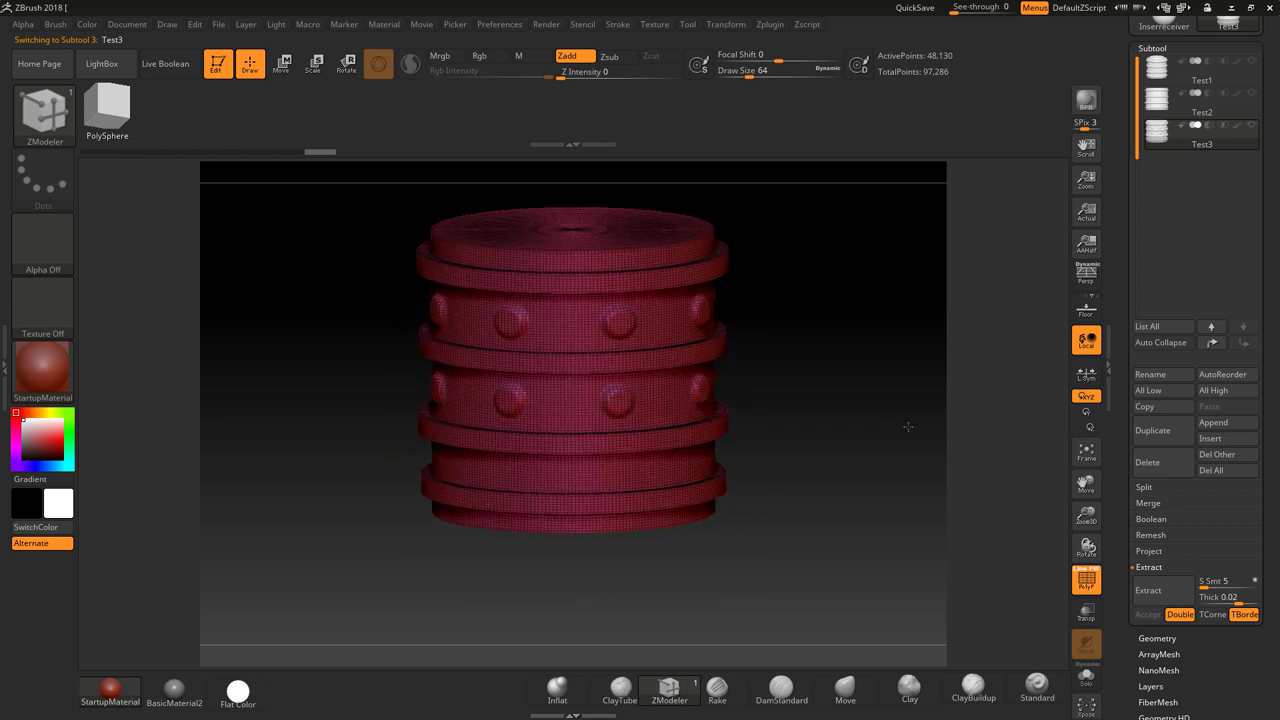
key("ctrl+z")
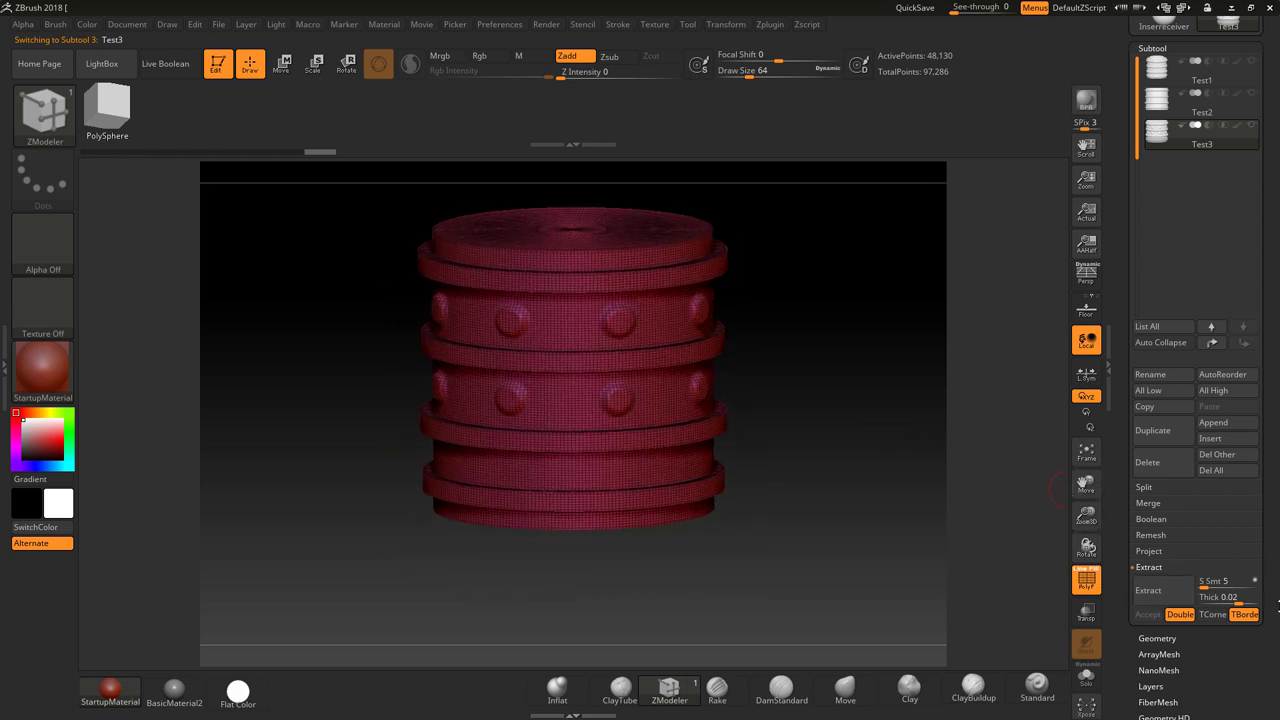
scroll(1232, 519, "down", 5)
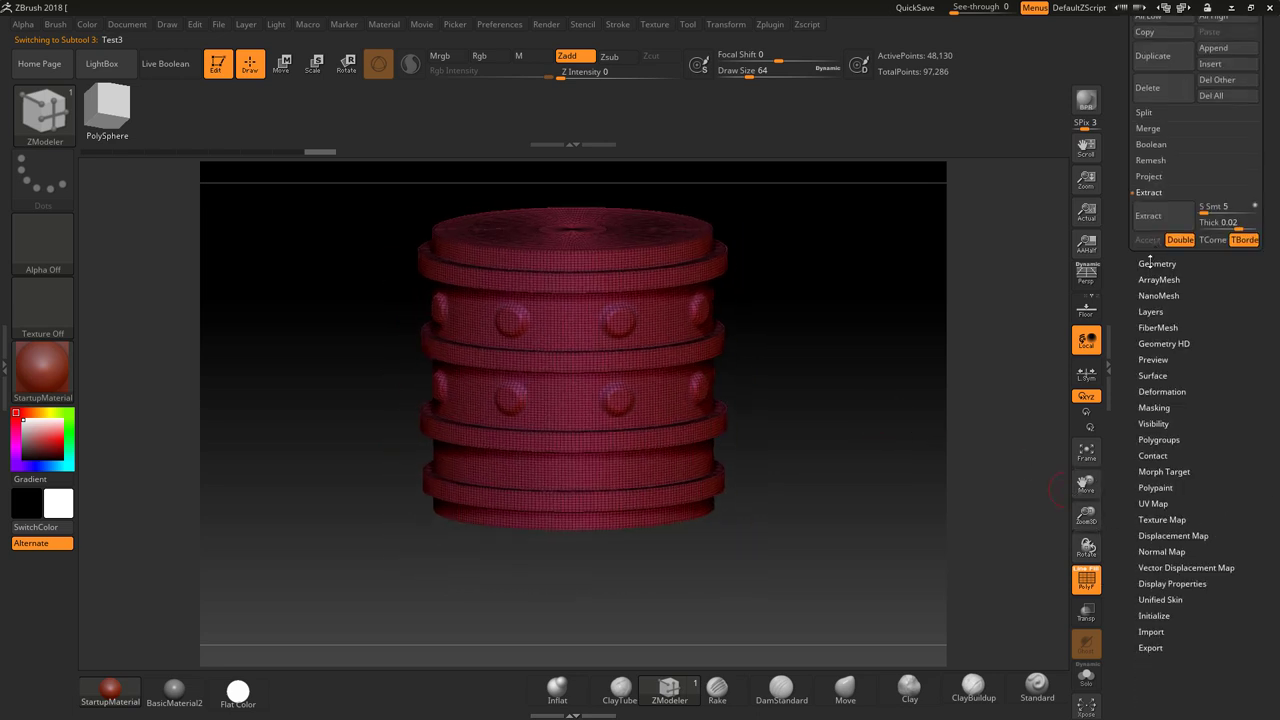
left_click(1157, 263)
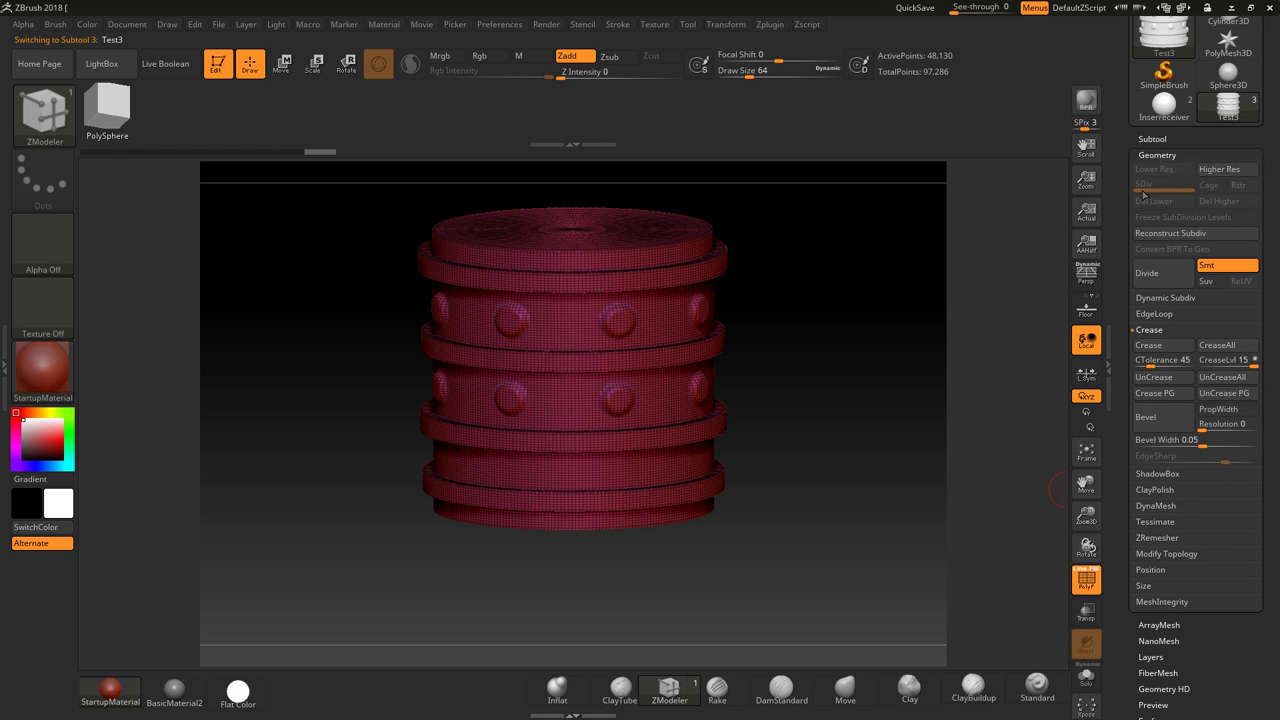
left_click(1152, 138)
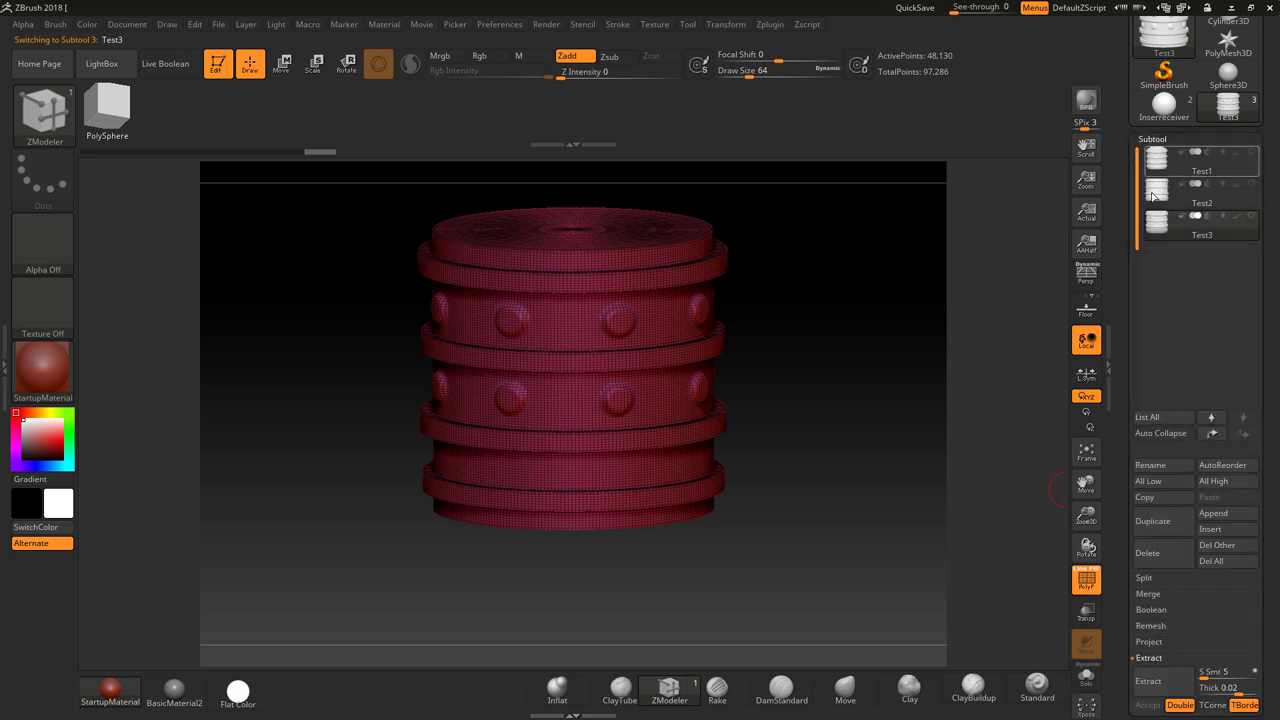
mouse_move(1158, 195)
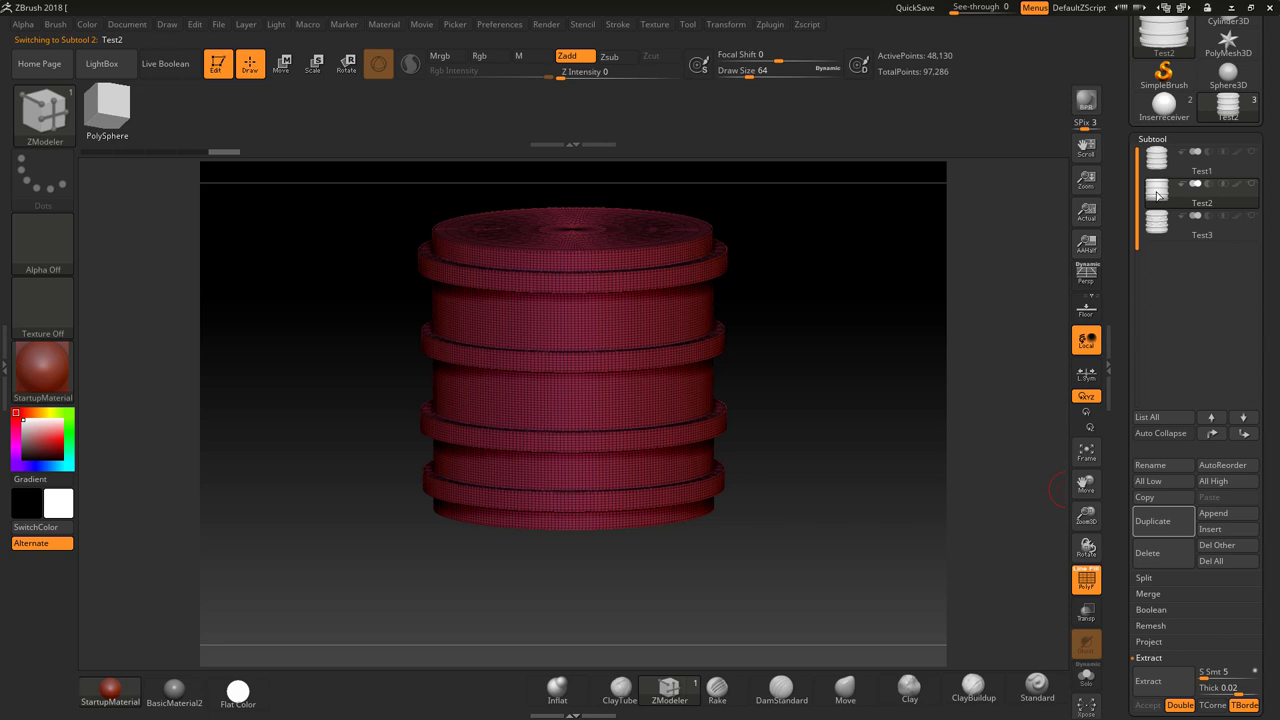
left_click(1165, 165)
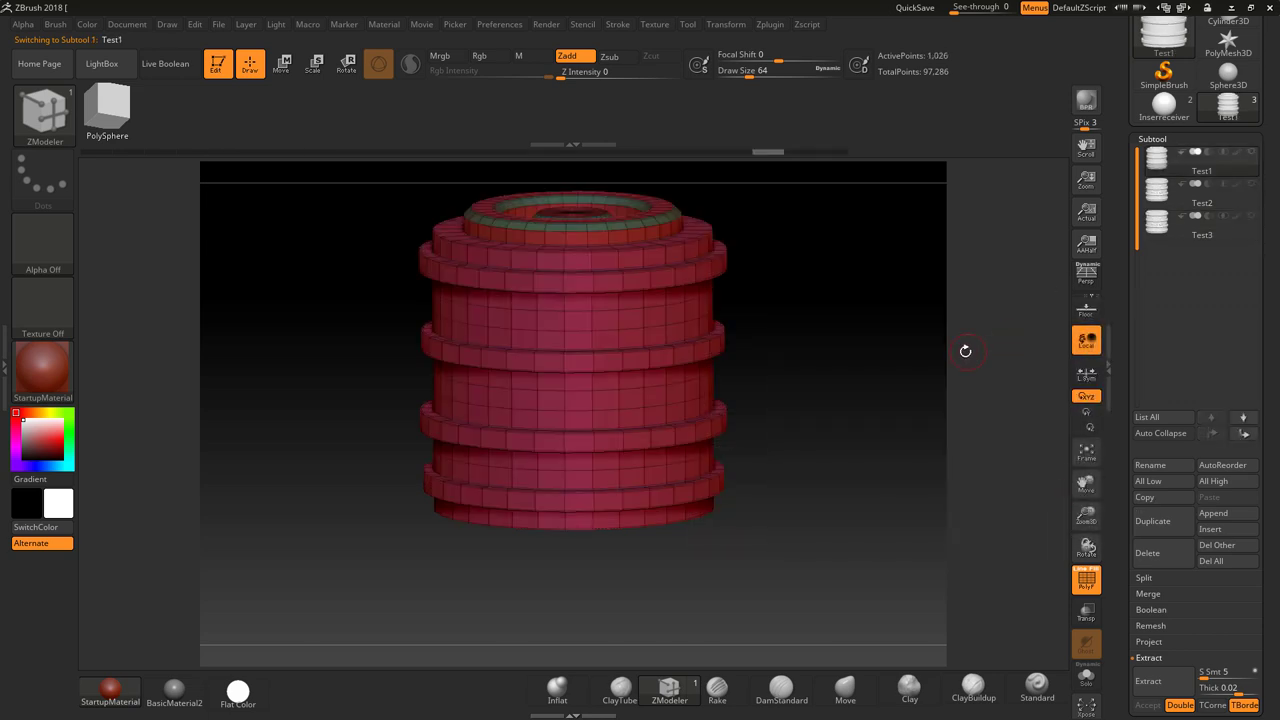
left_click(1087, 305)
left_click_drag(954, 370, 854, 341)
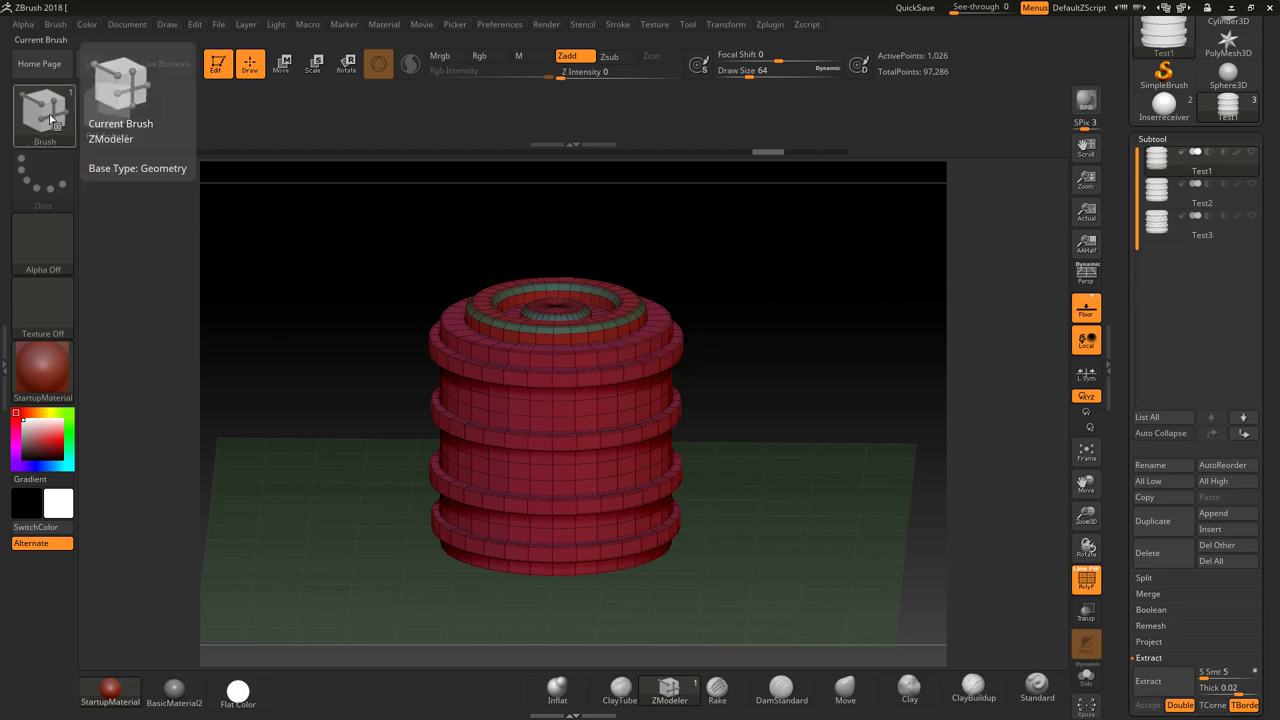
Step: Turn off PolyF and create a new InsertMesh brush from the Test1 mesh
left_click(1086, 578)
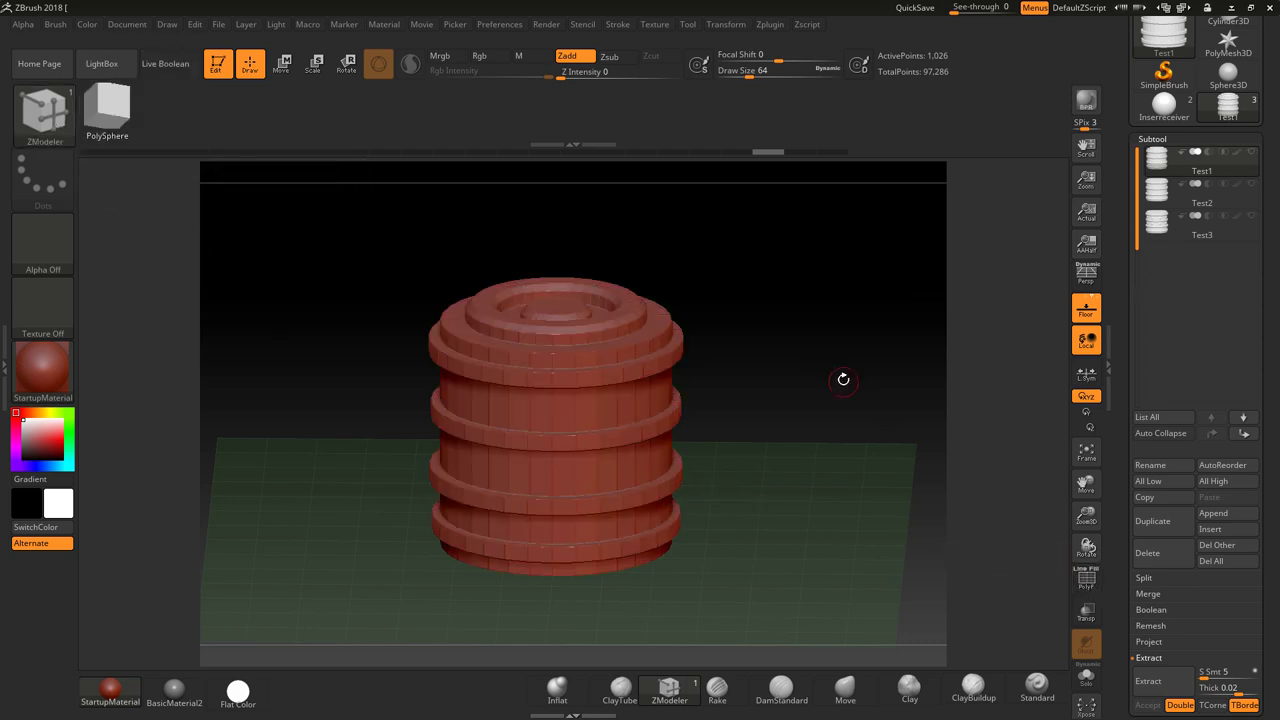
left_click(45, 110)
left_click(45, 110)
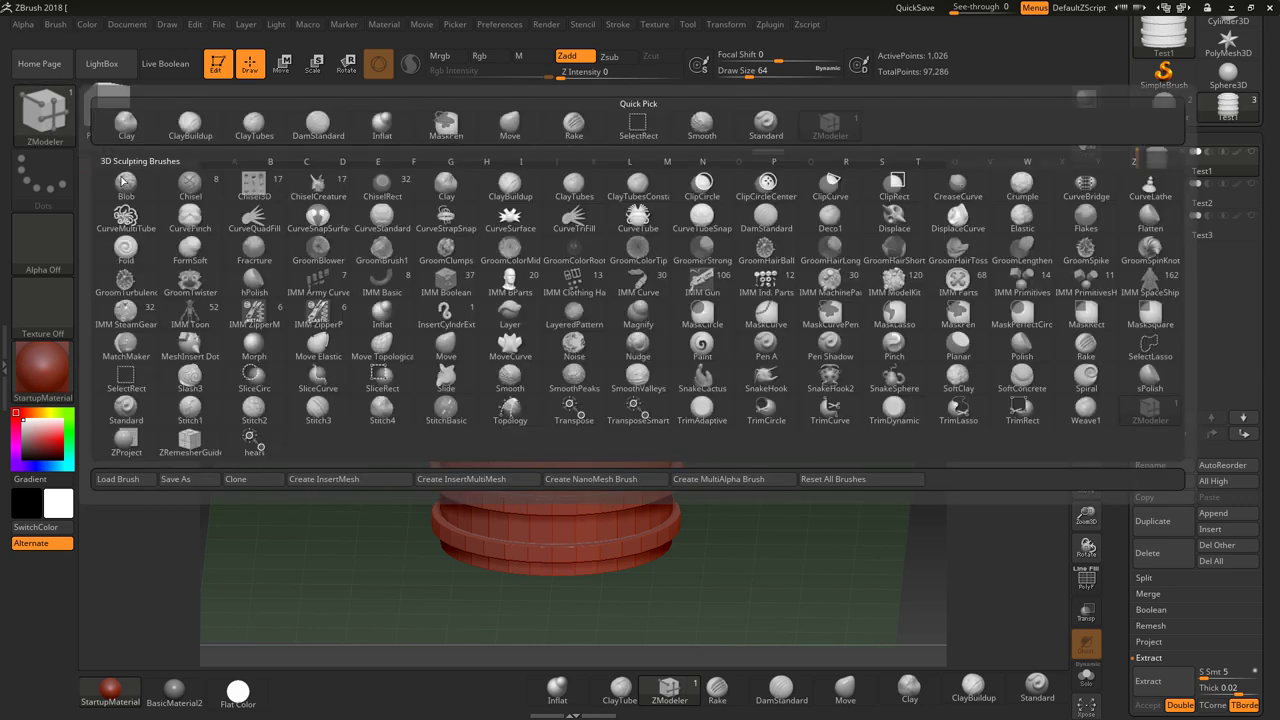
left_click(353, 480)
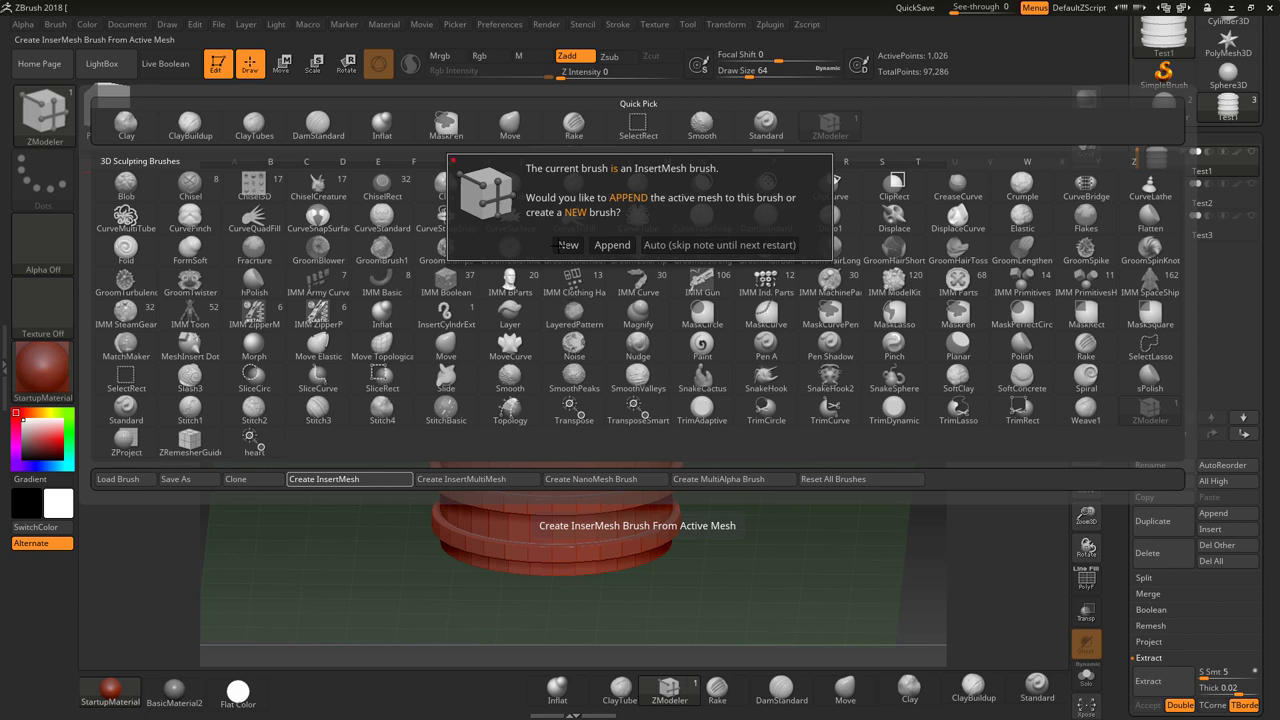
left_click(567, 245)
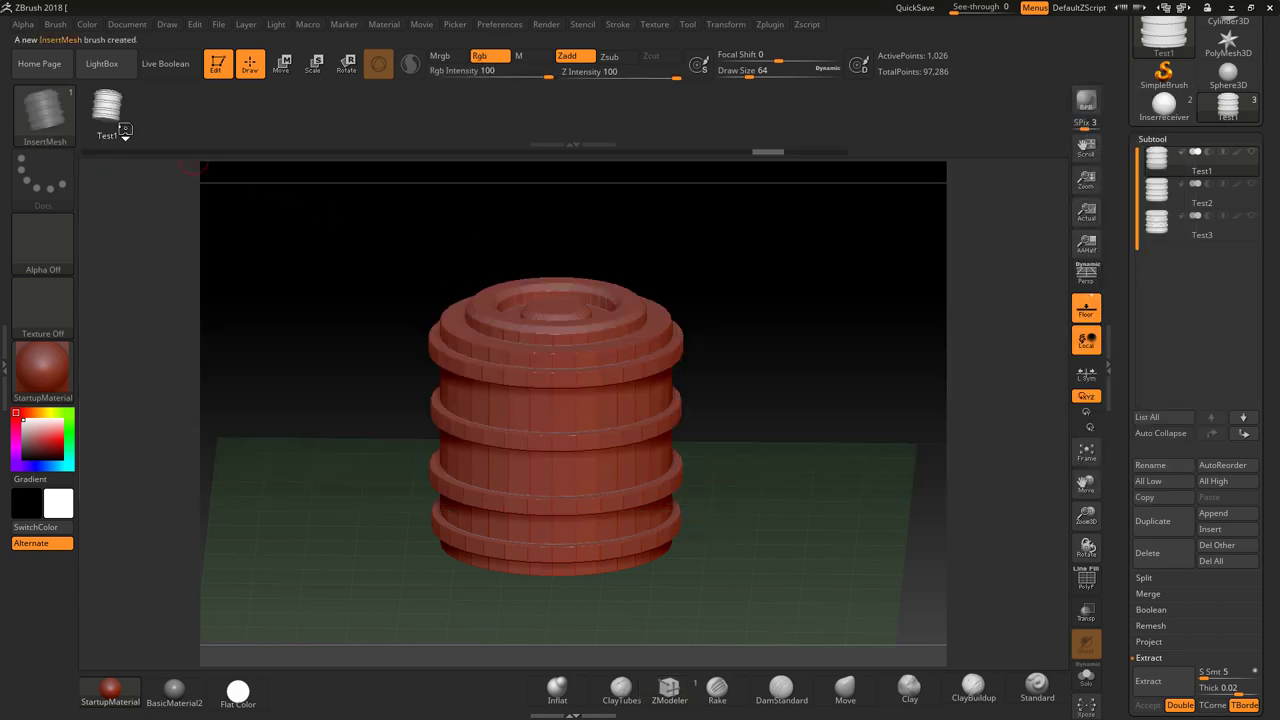
left_click(1162, 198)
Step: Append the Test2 mesh to the InsertMesh brush and dismiss the MultiMesh note
left_click(47, 119)
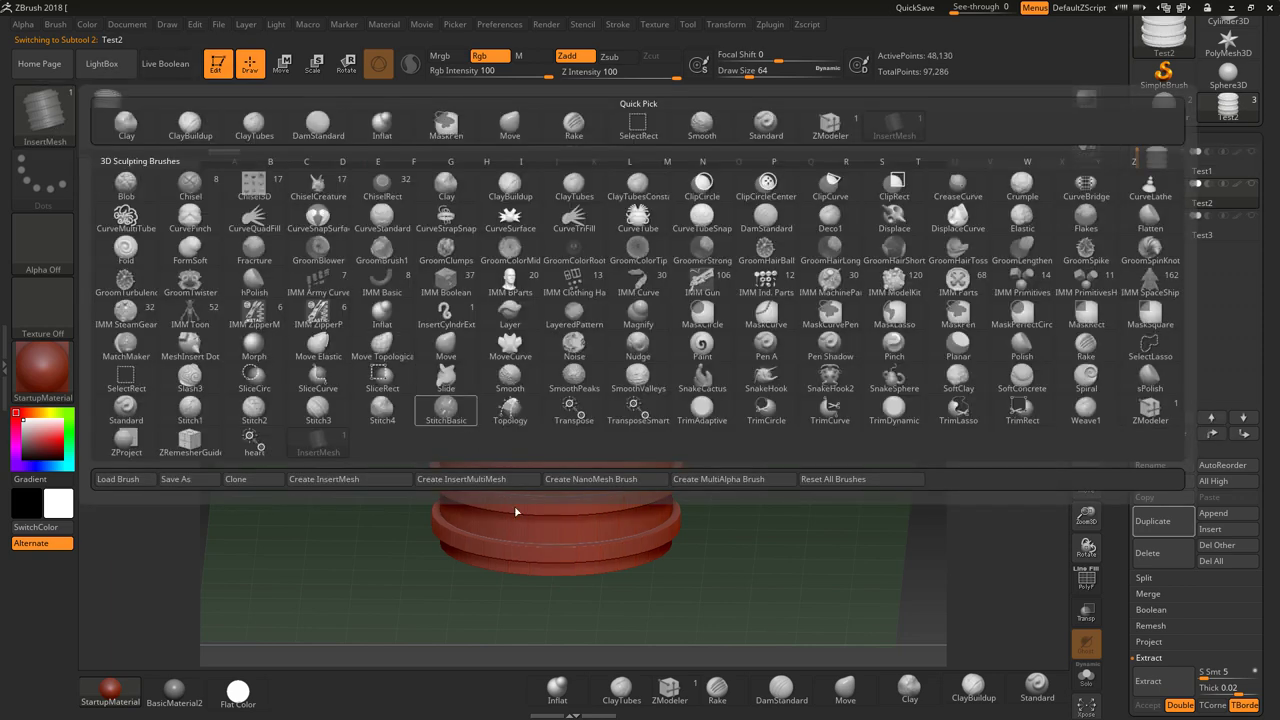
left_click(478, 479)
left_click(48, 120)
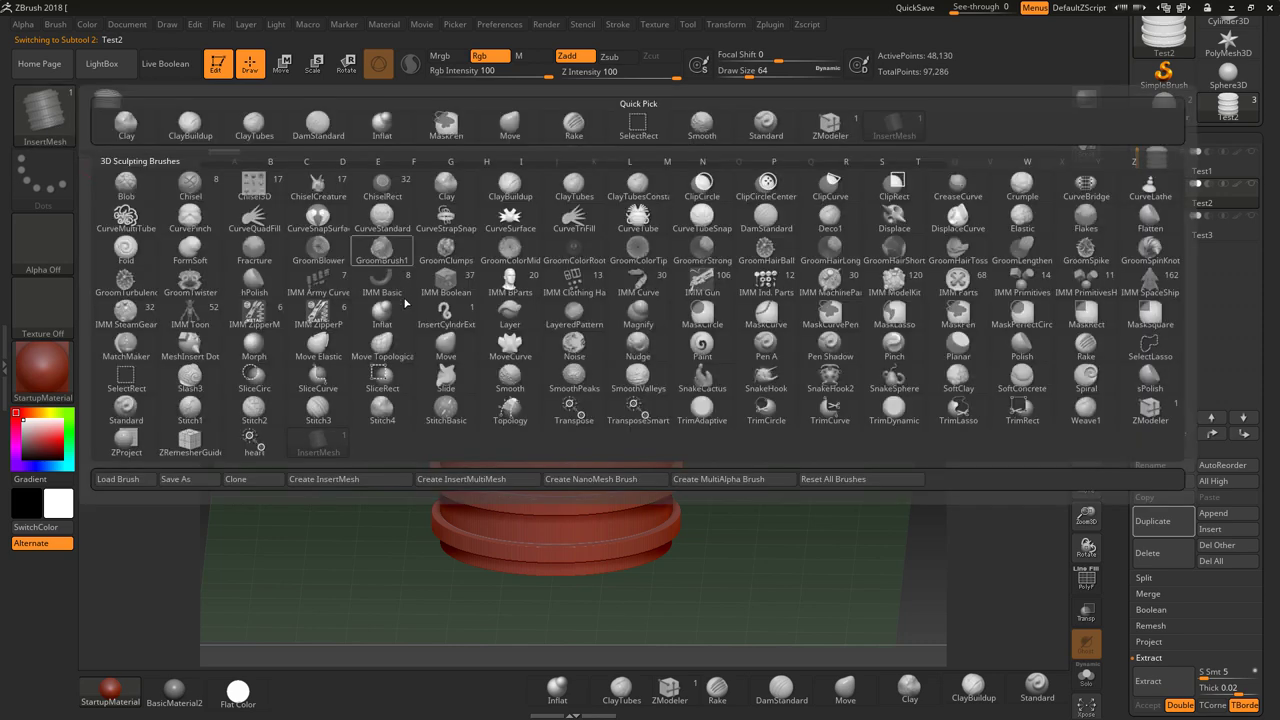
left_click(331, 480)
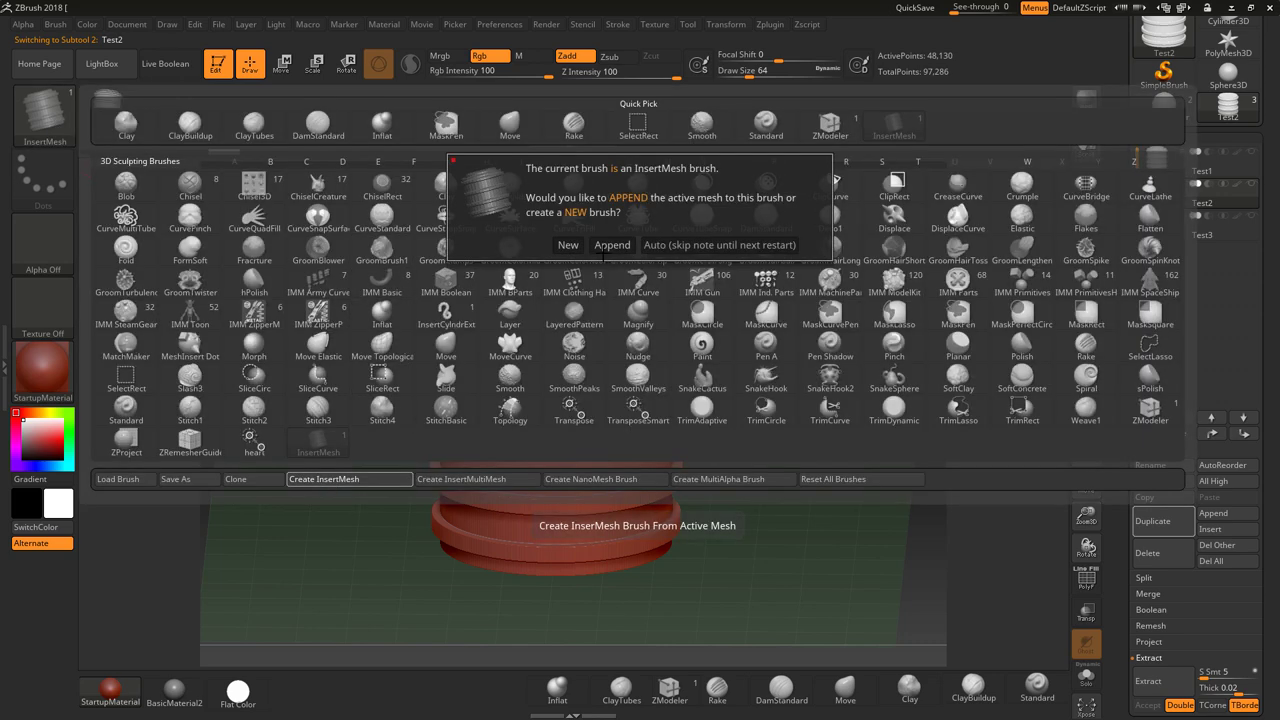
left_click(610, 246)
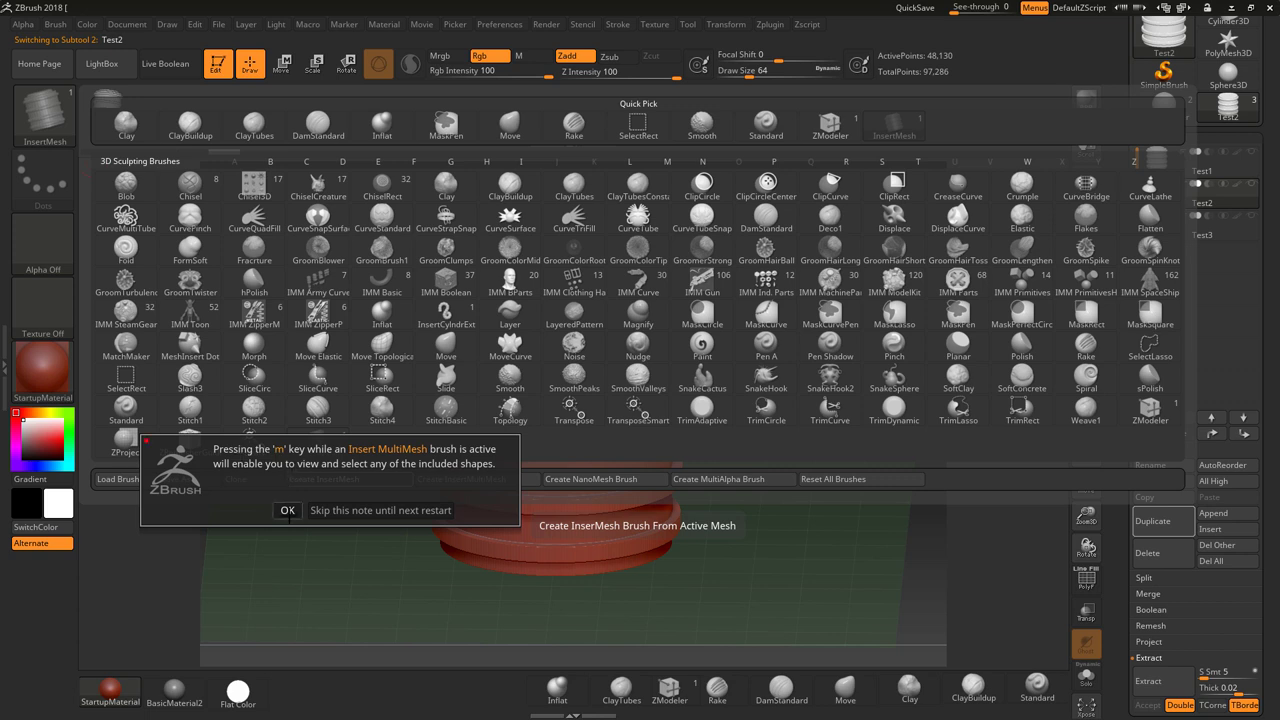
left_click(287, 511)
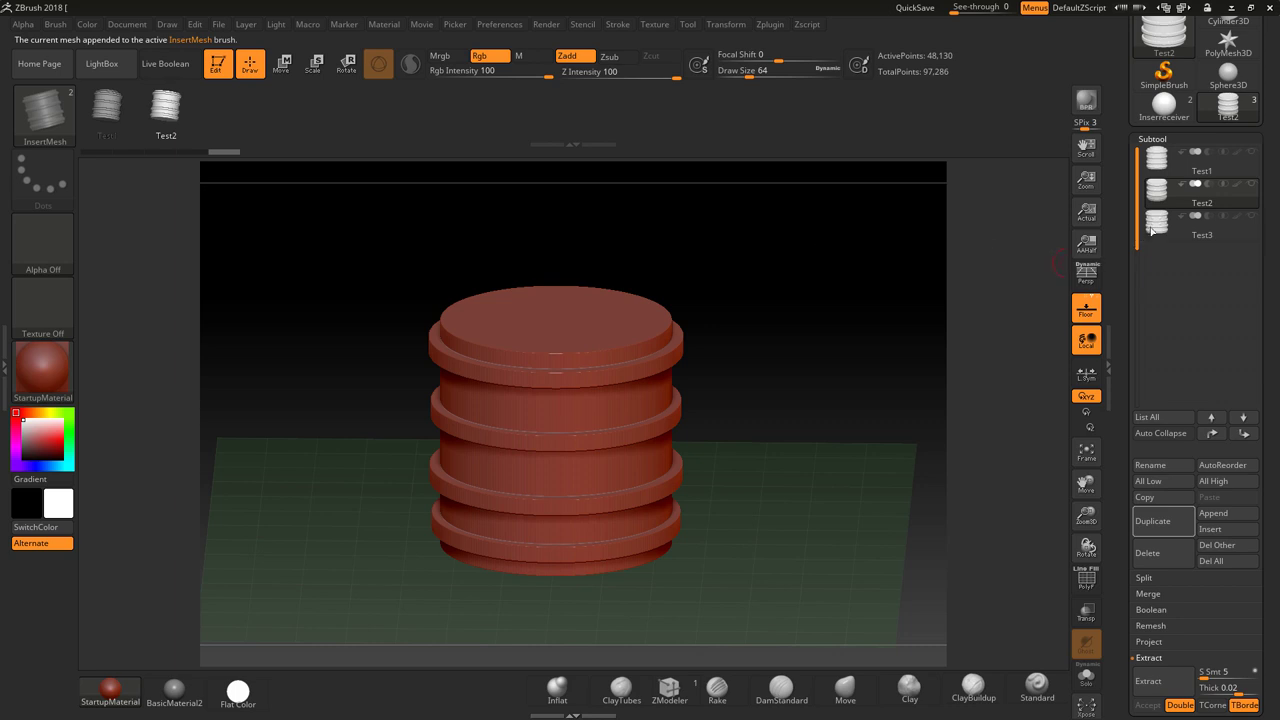
Step: Append the Test3 mesh to the InsertMesh brush and dismiss the MultiMesh note
left_click(1200, 228)
left_click(48, 116)
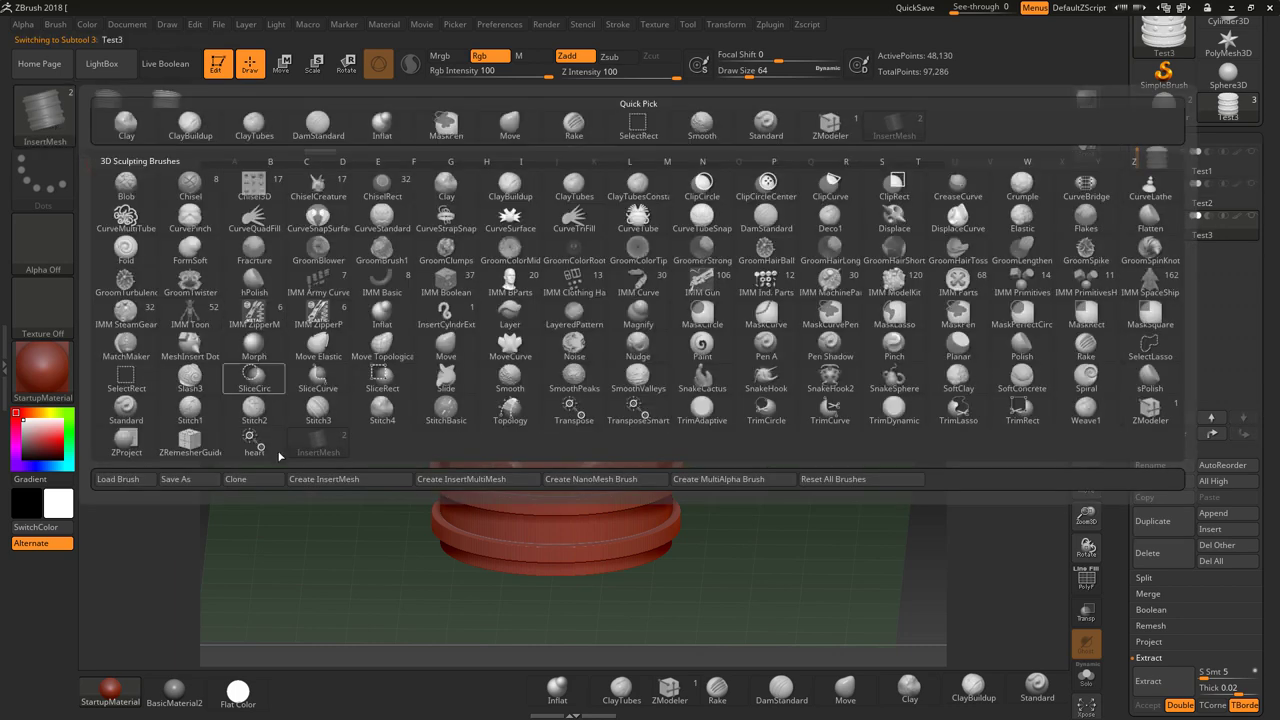
left_click(352, 480)
left_click(608, 246)
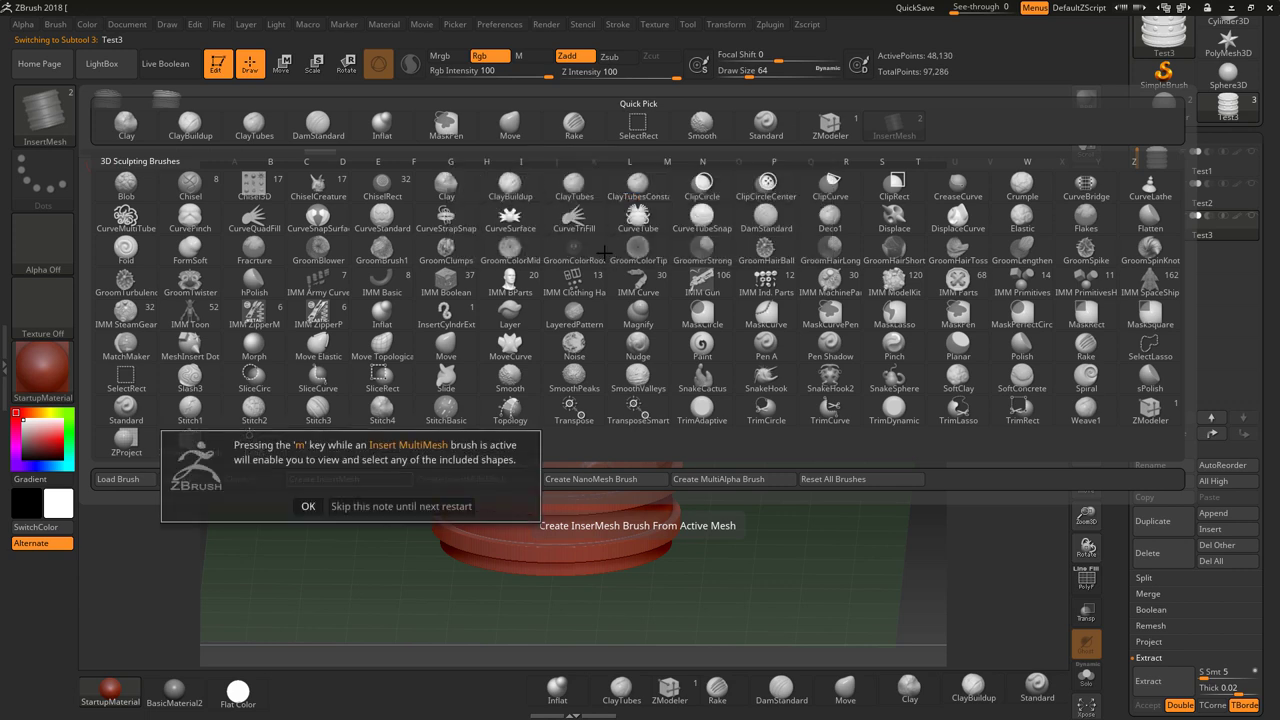
left_click(308, 506)
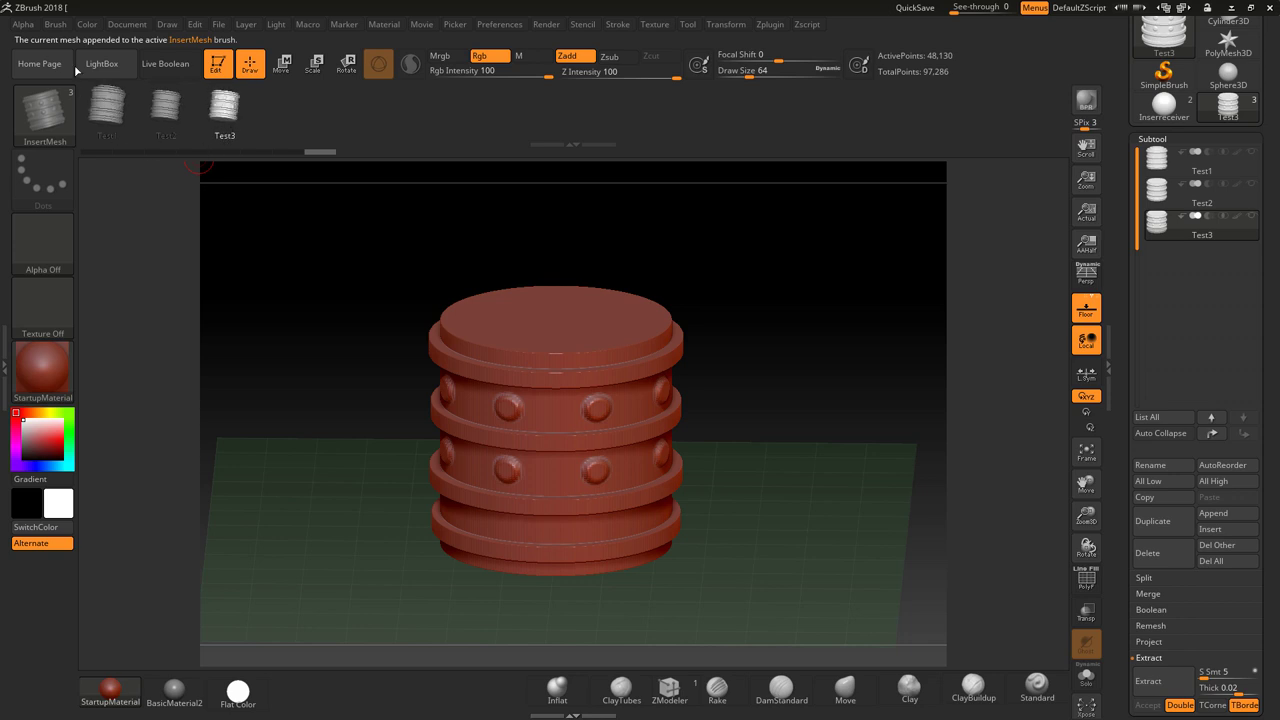
Step: Review the brush options and the subtool list
left_click(56, 25)
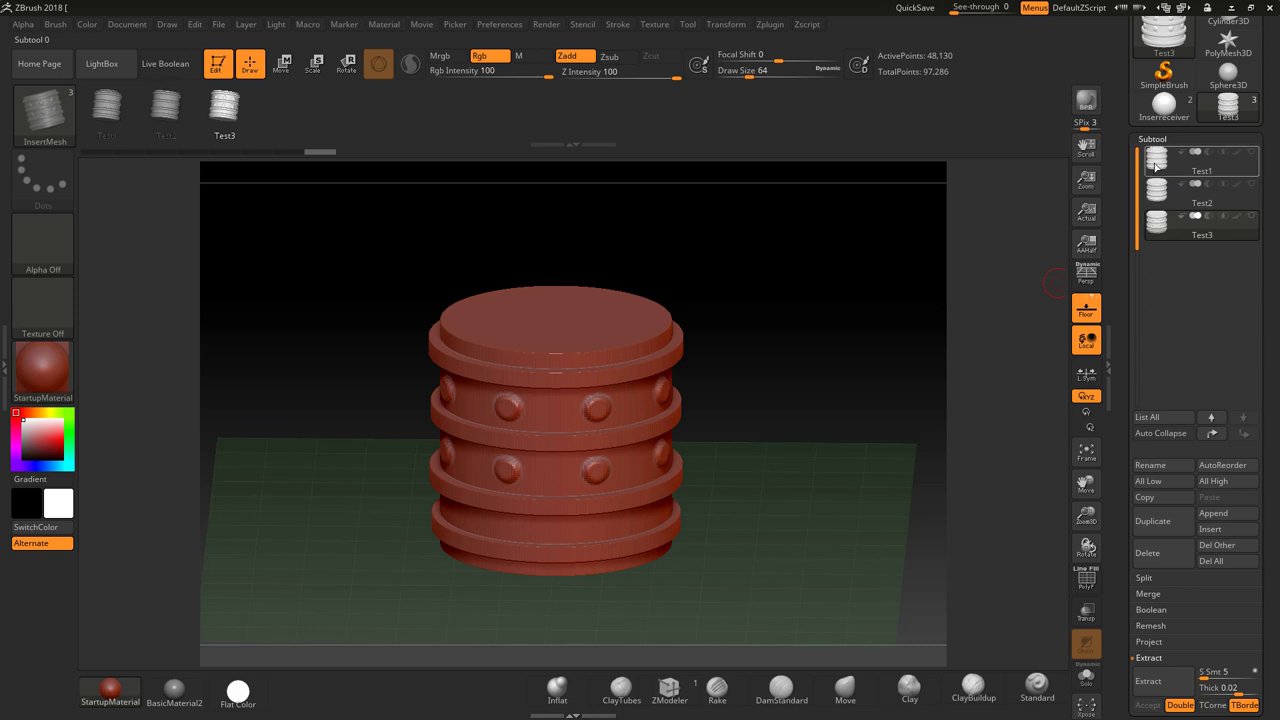
scroll(1278, 307, "up", 2)
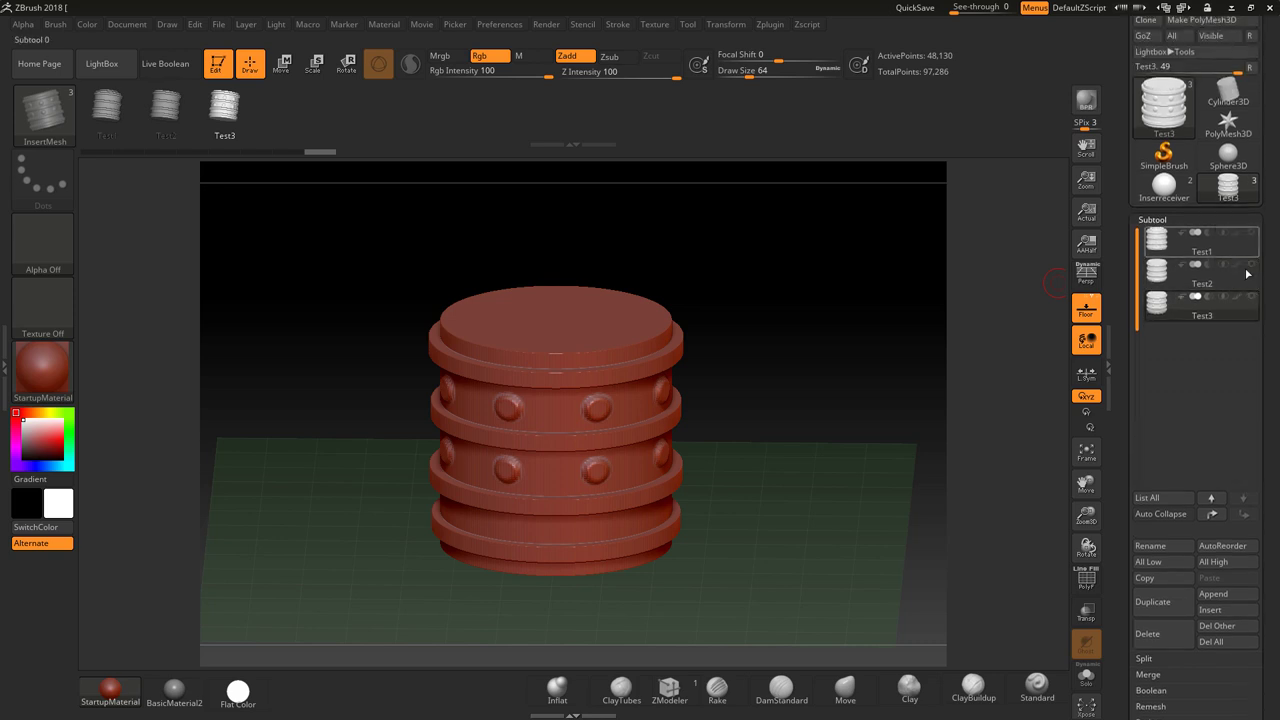
scroll(1277, 280, "up", 1)
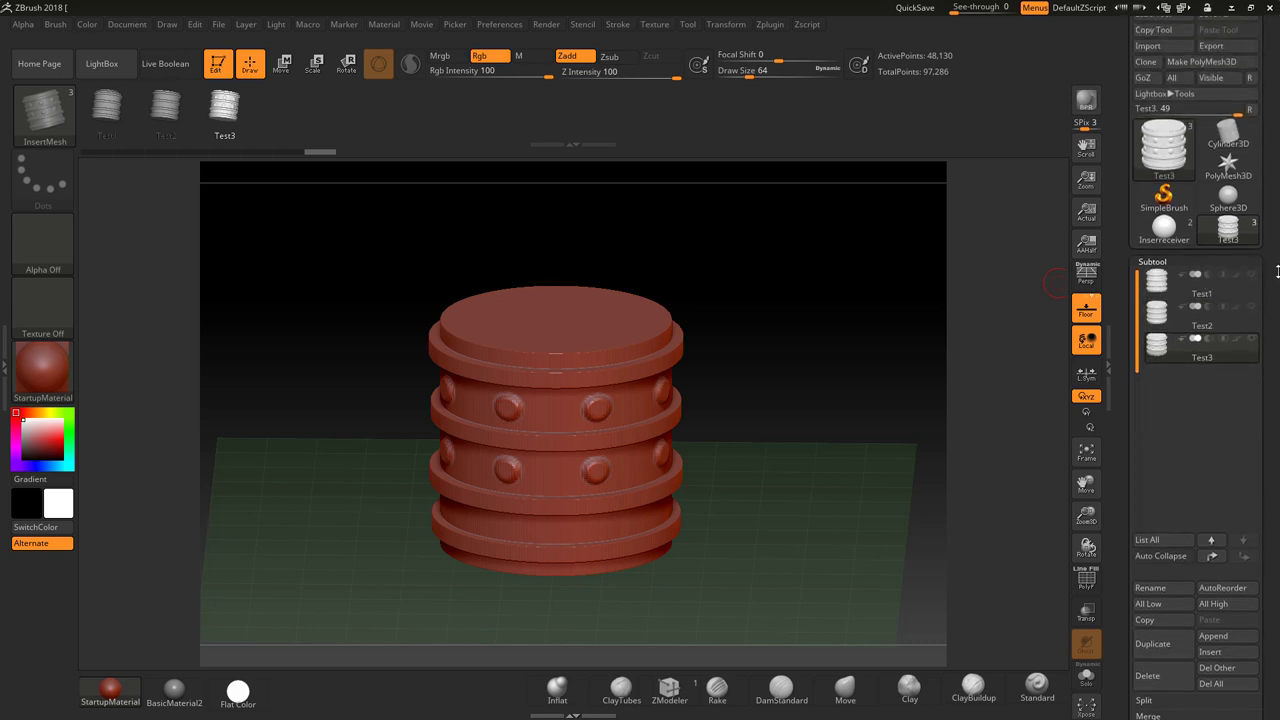
scroll(1277, 290, "up", 1)
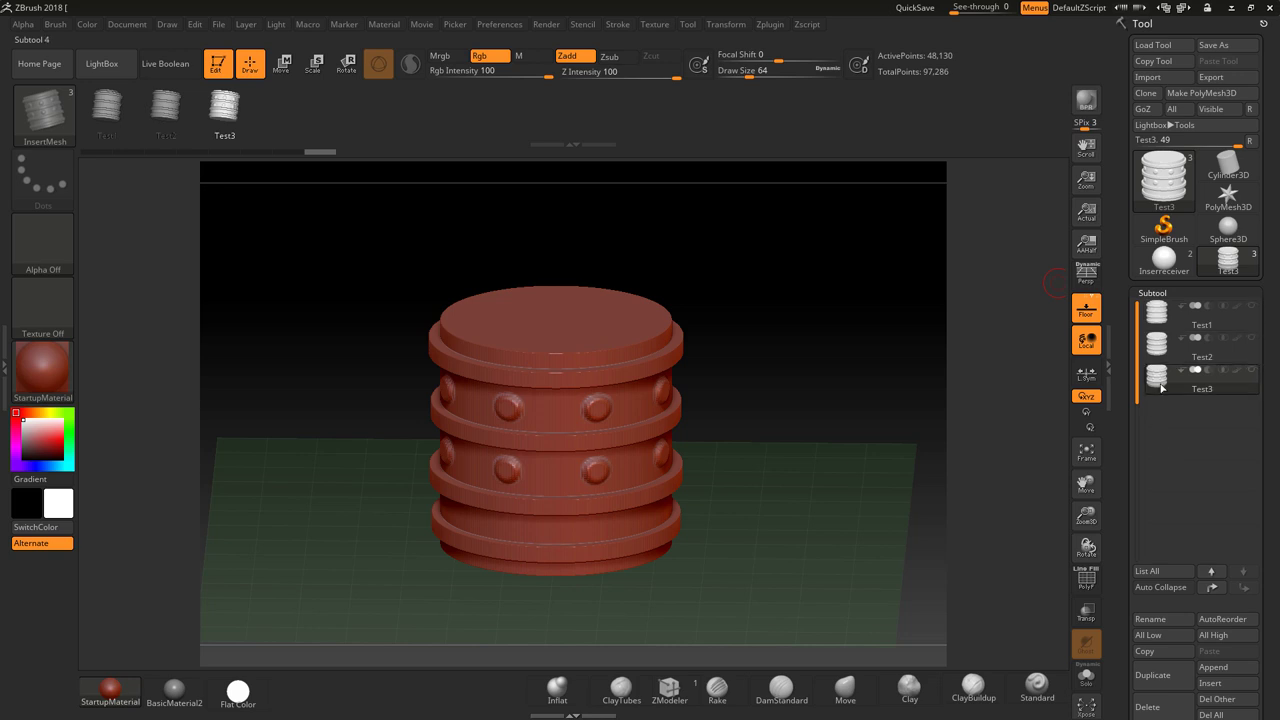
mouse_move(1156, 348)
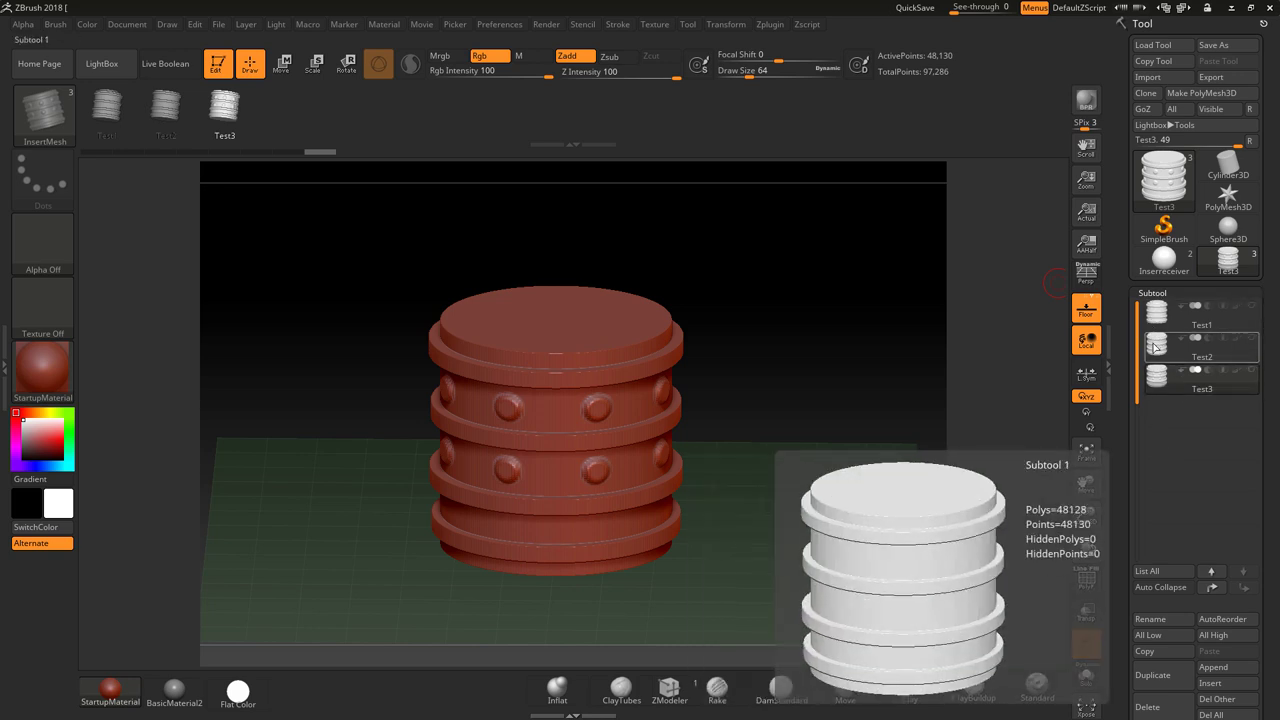
mouse_move(1157, 310)
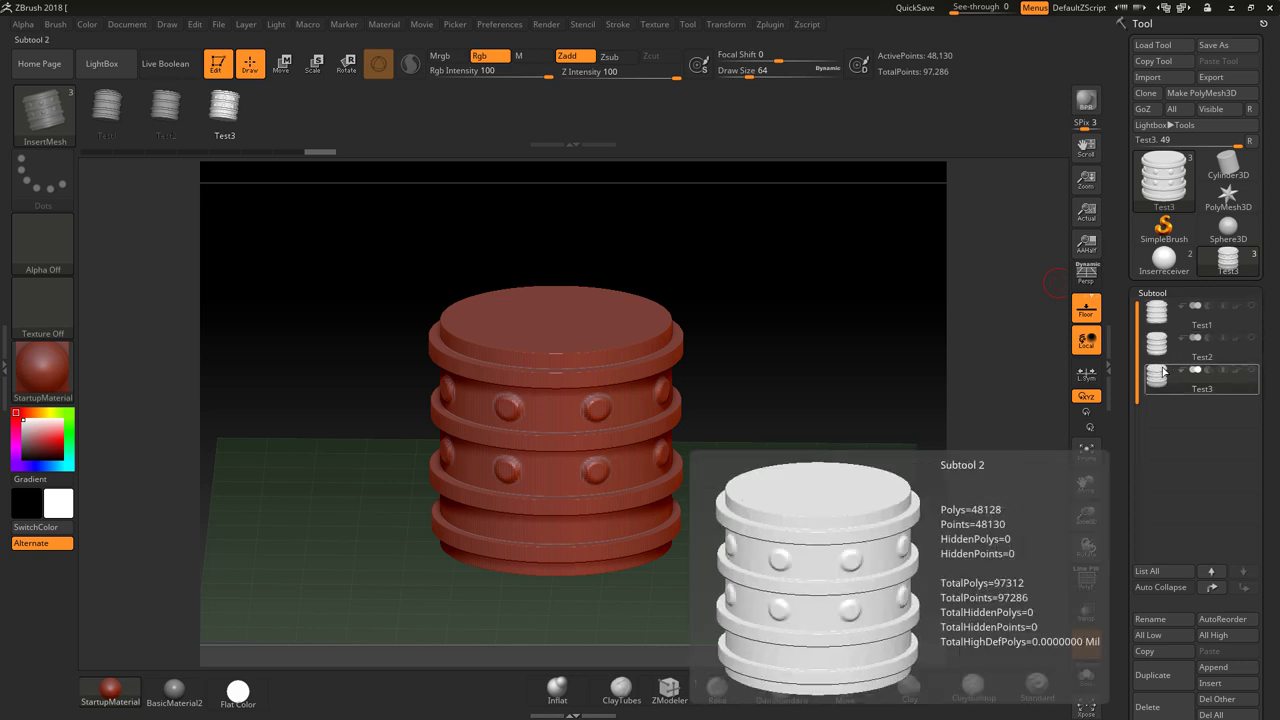
Step: On the Inserreceiver sphere, insert a ribbed barrel piece and enlarge it slightly with Transpose Scale
left_click(1164, 260)
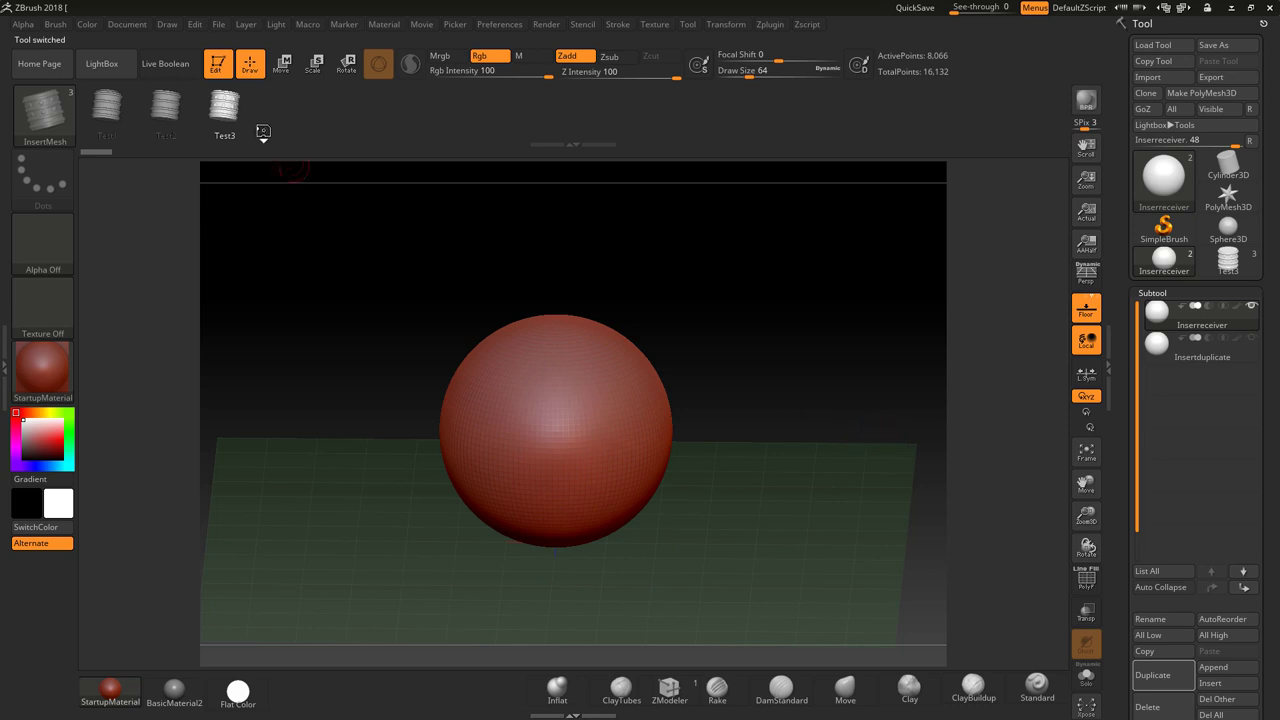
left_click_drag(798, 429, 826, 437, "alt")
left_click_drag(563, 387, 572, 400)
left_click_drag(758, 387, 566, 402)
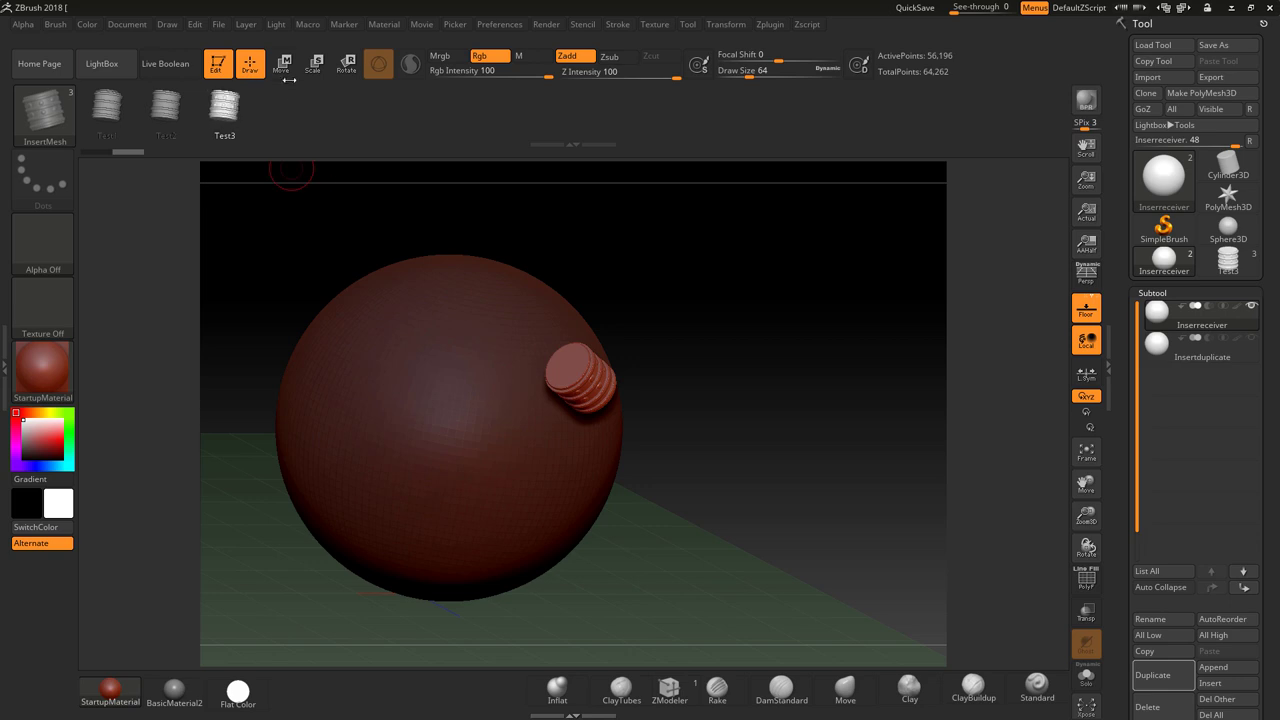
left_click(314, 63)
left_click_drag(559, 385, 586, 382)
Step: Place a bolt-studded Test3 barrel on the sphere
left_click(216, 111)
left_click_drag(400, 393, 461, 430)
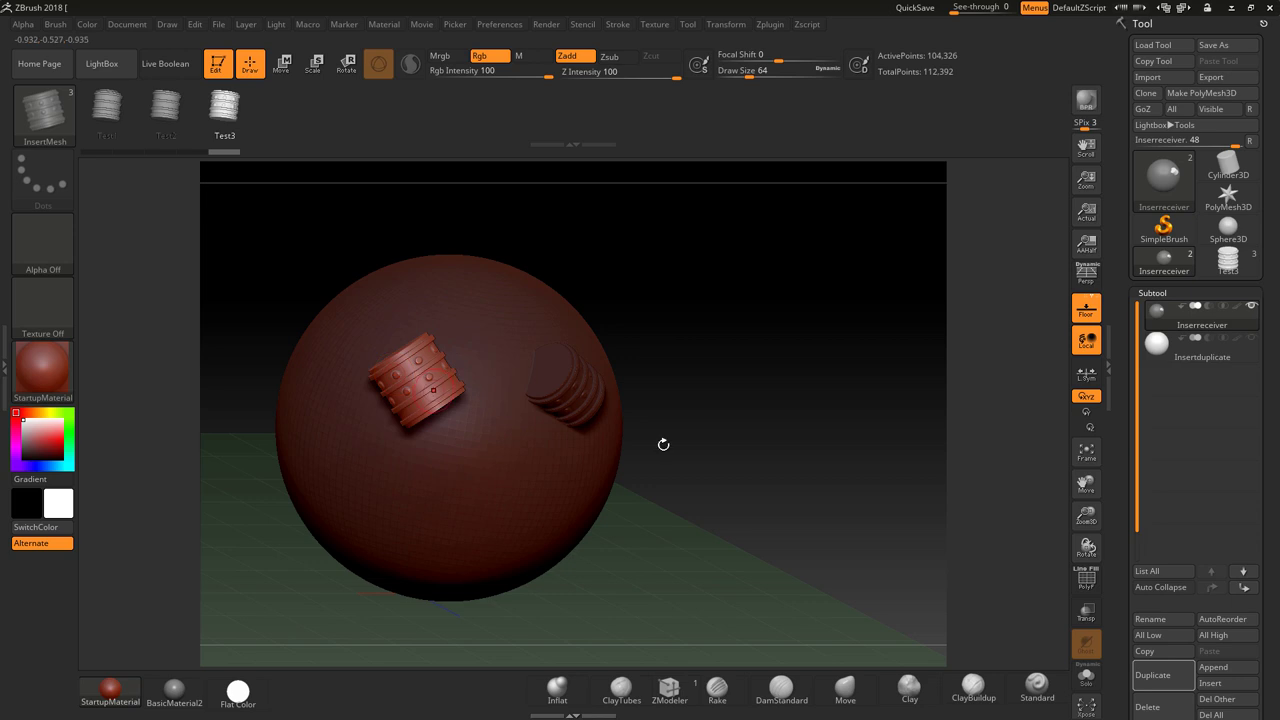
left_click_drag(714, 421, 701, 424)
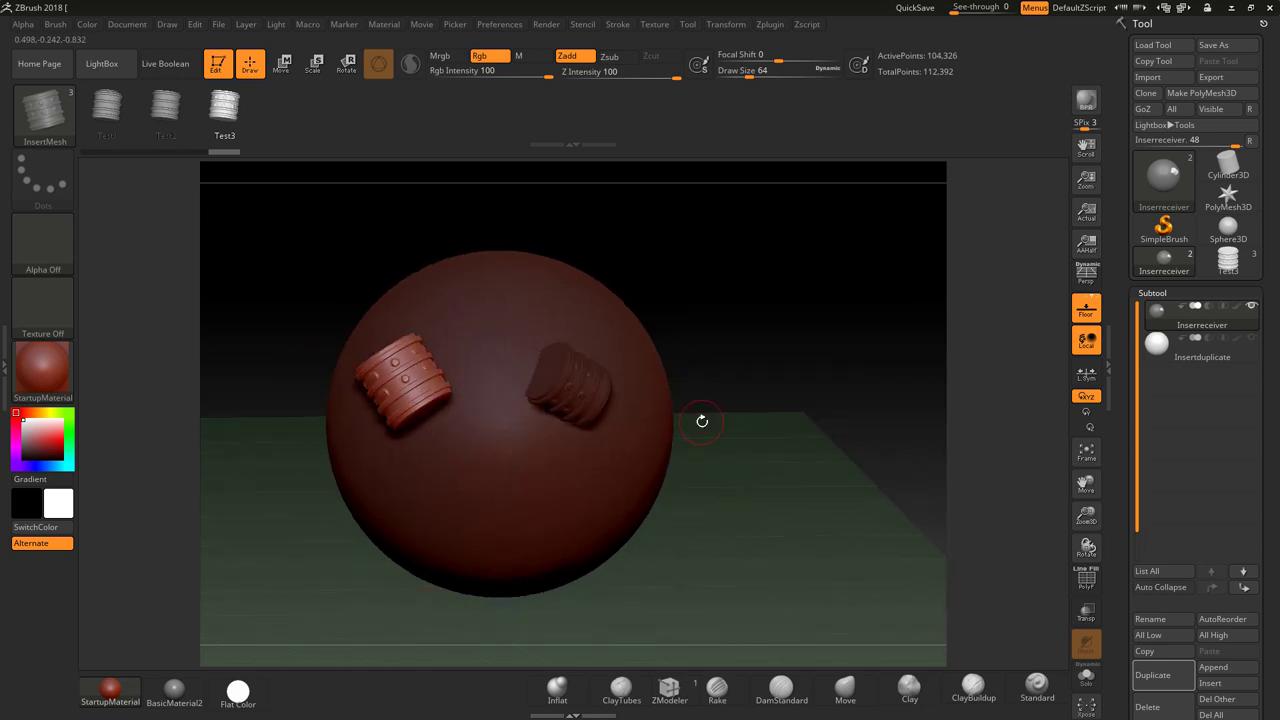
Step: Insert a Test2 piece on the sphere's upper left and a Test1 piece on its left side
key("m")
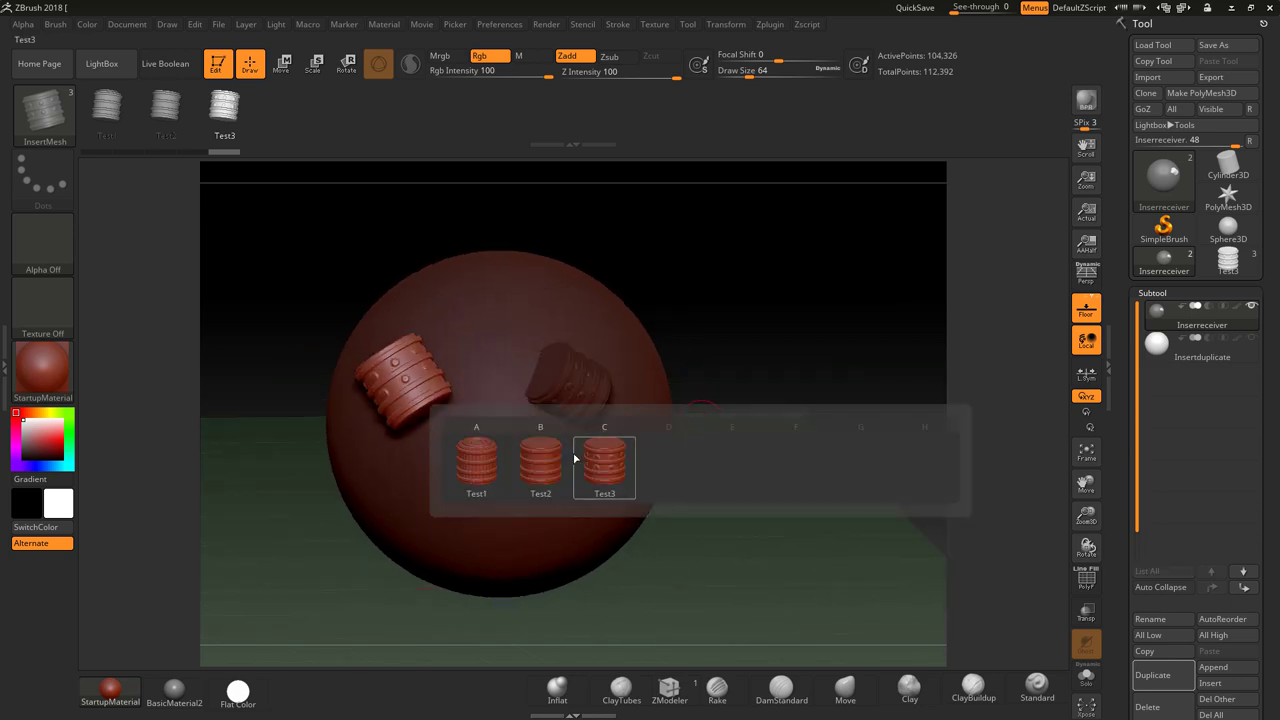
left_click(541, 462)
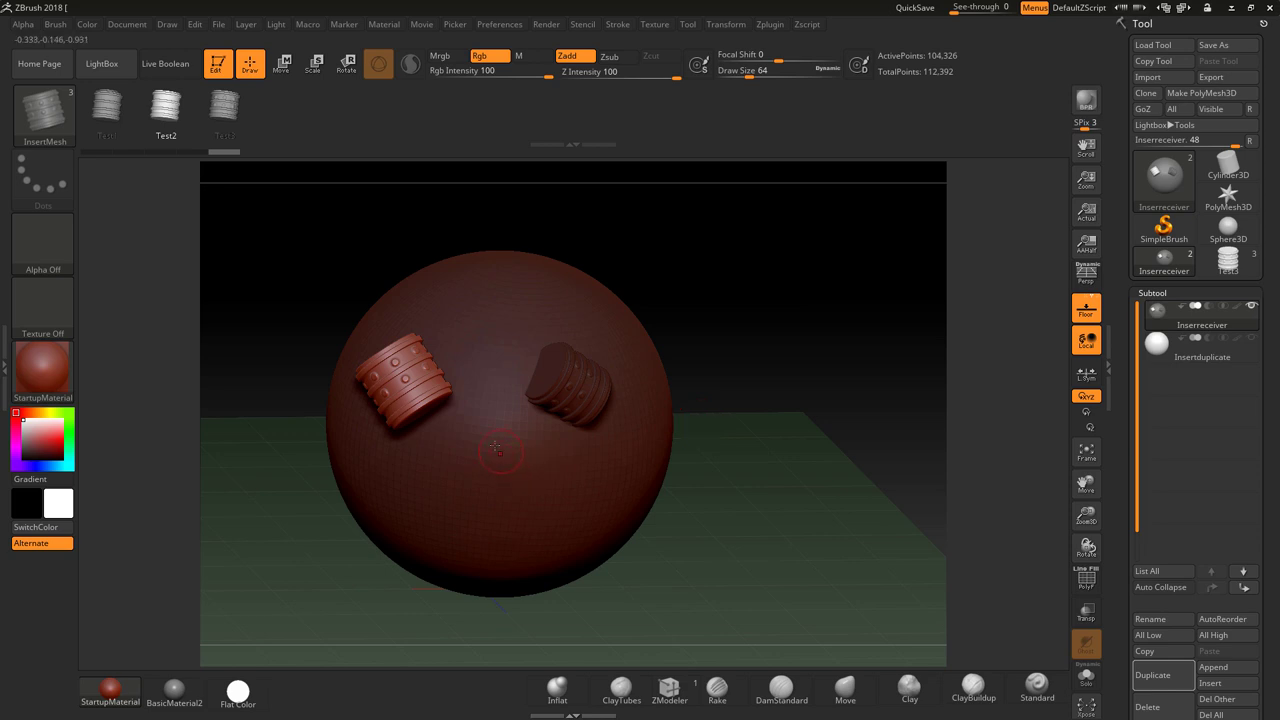
left_click_drag(700, 354, 750, 372)
left_click_drag(338, 272, 380, 302)
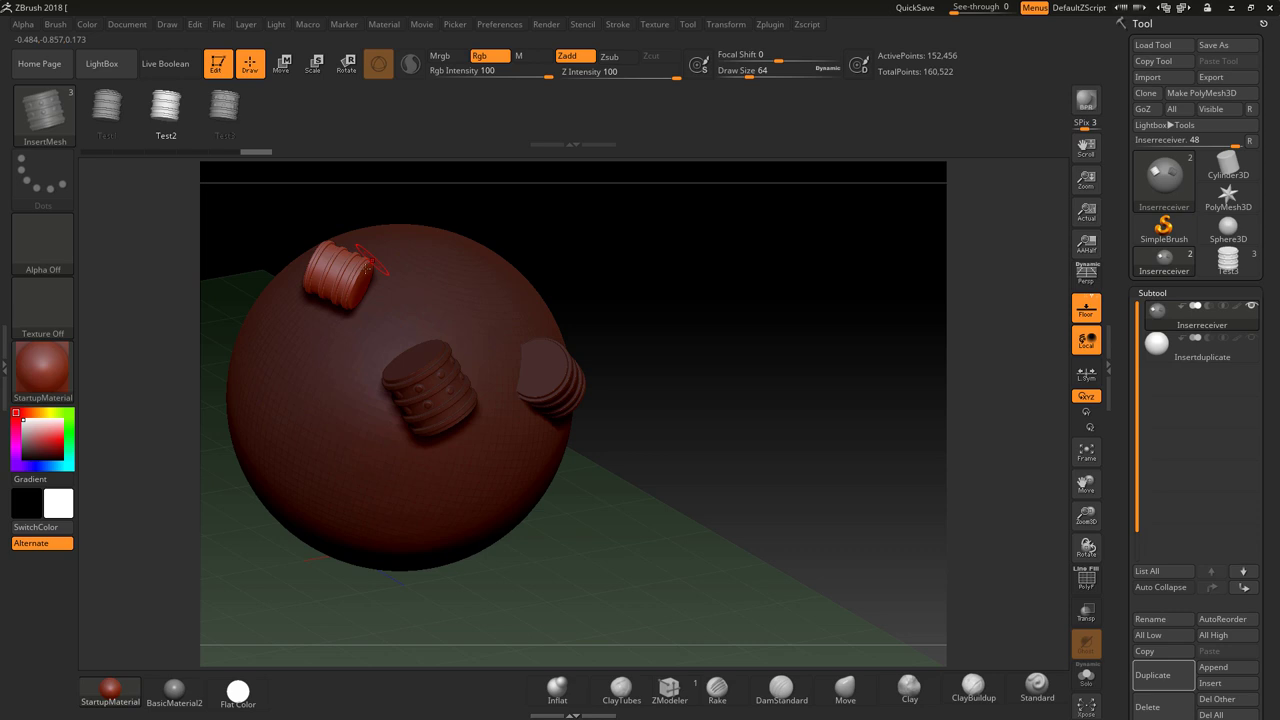
key("m")
left_click(147, 320)
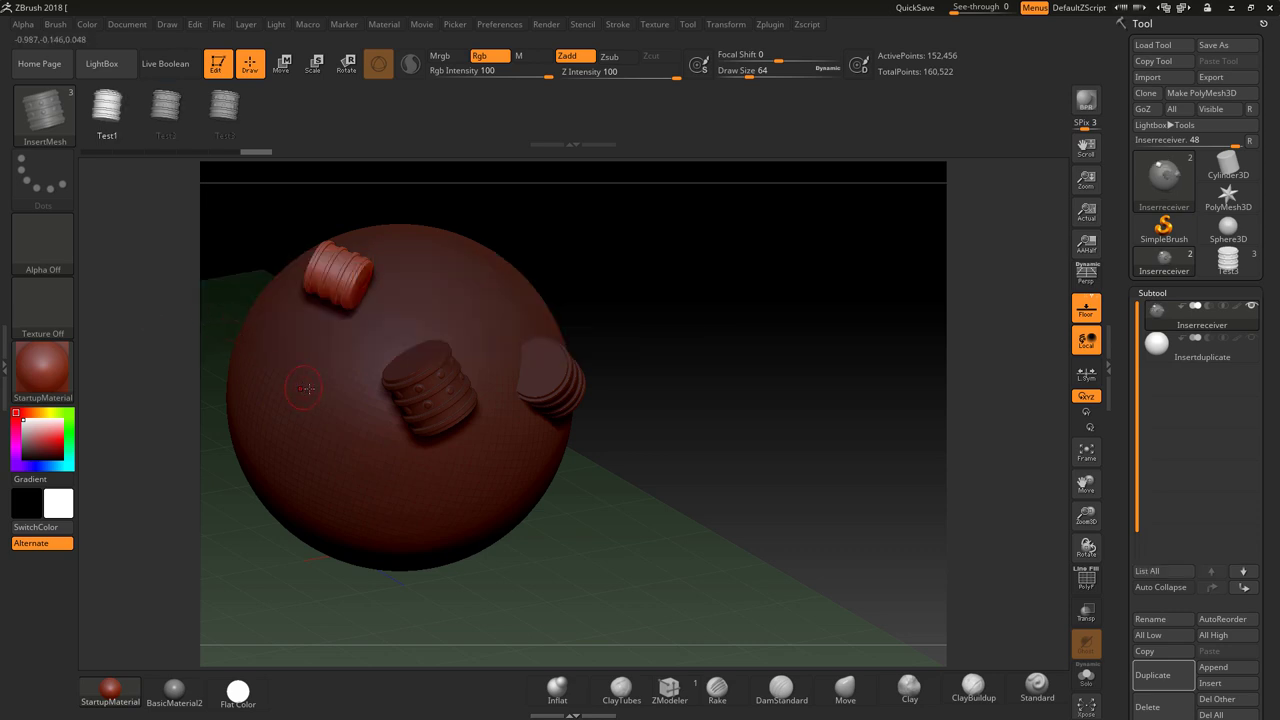
left_click_drag(306, 400, 290, 385)
Step: Add a Test2 piece upper right and another piece on the right, then clear the mask
left_click(156, 112)
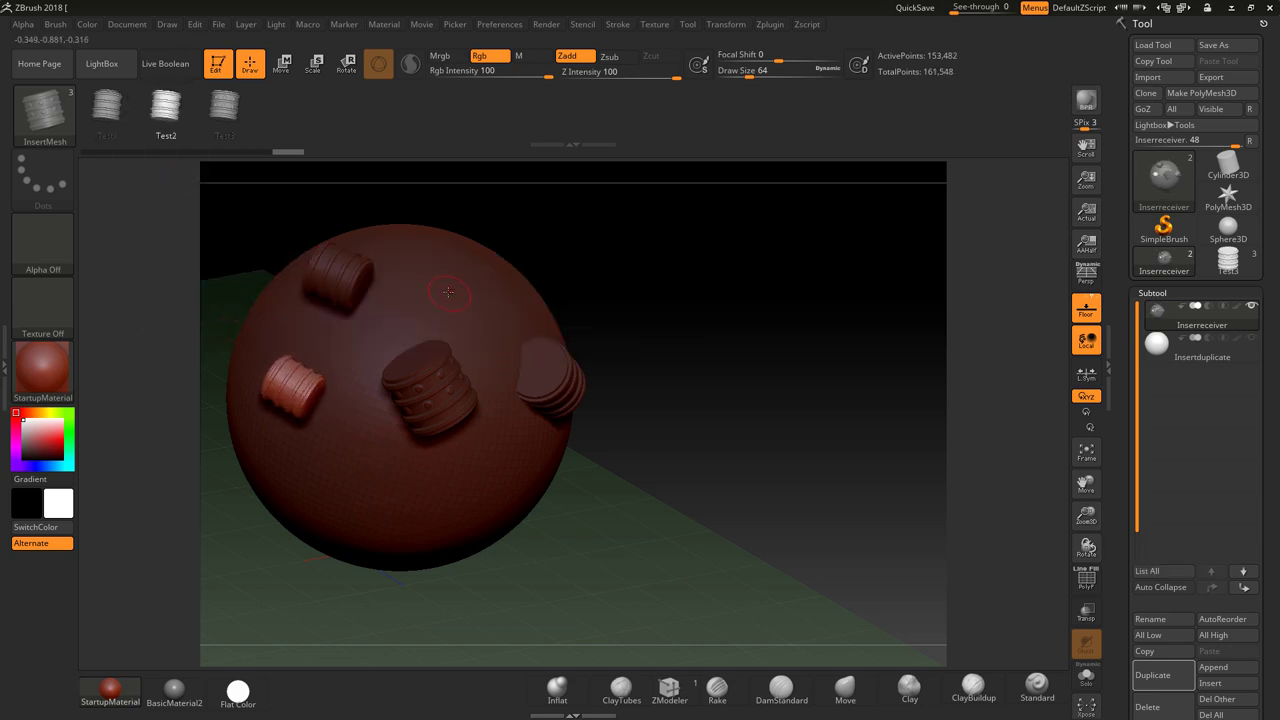
left_click_drag(448, 285, 465, 270)
left_click_drag(780, 397, 700, 350)
left_click_drag(622, 326, 640, 315)
left_click_drag(833, 323, 737, 409)
left_click_drag(857, 437, 910, 502)
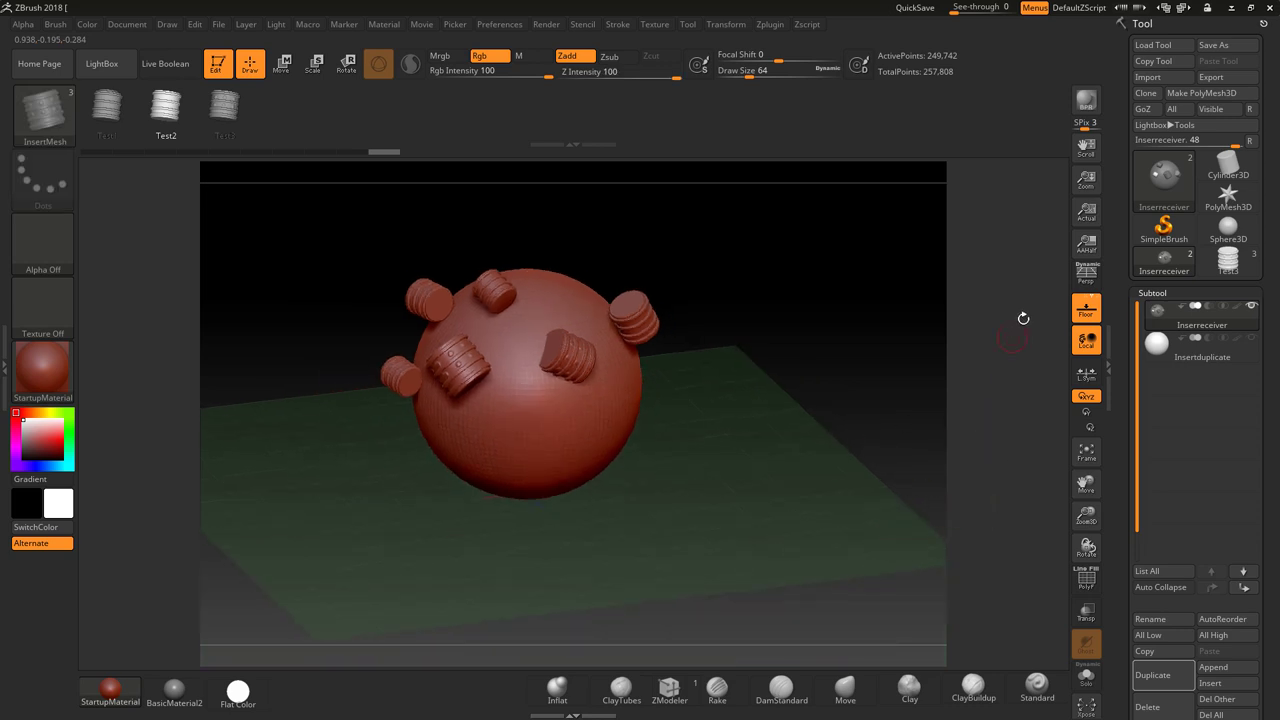
Step: Turn off the floor and hide the sphere body so only the six inserted barrels show
left_click(1087, 310)
left_click_drag(749, 406, 690, 415)
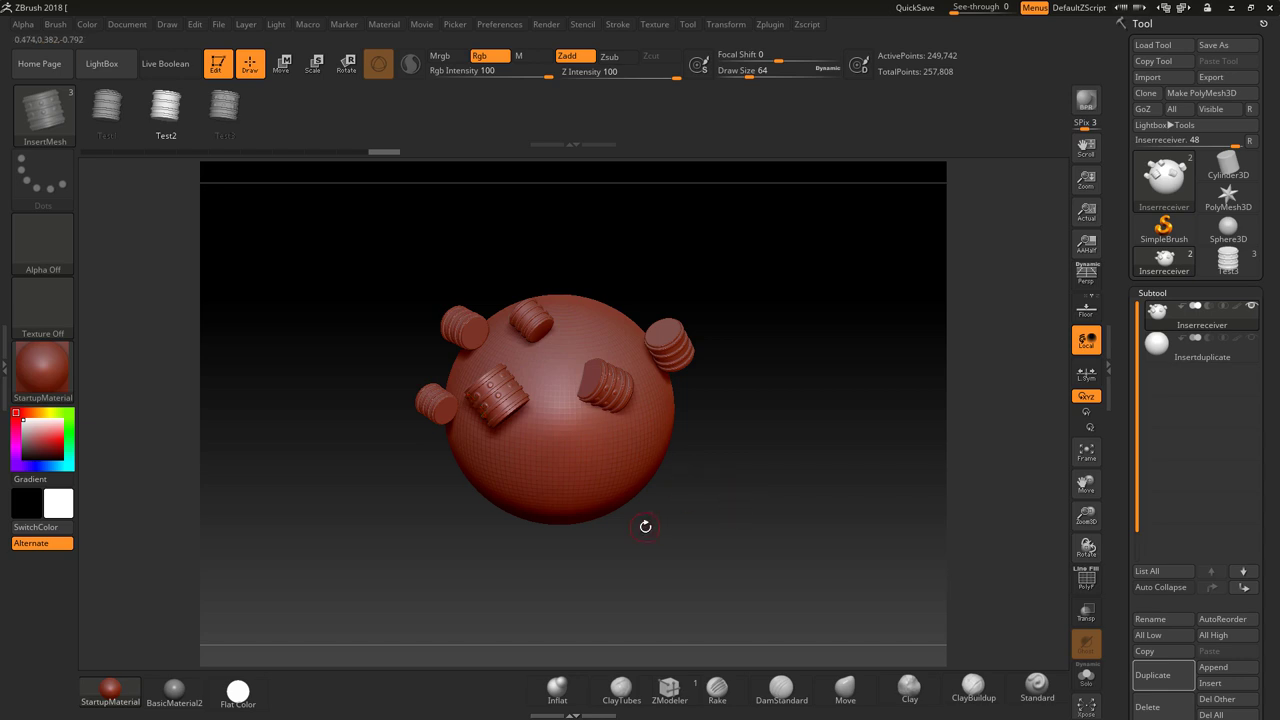
key("ctrl+shift")
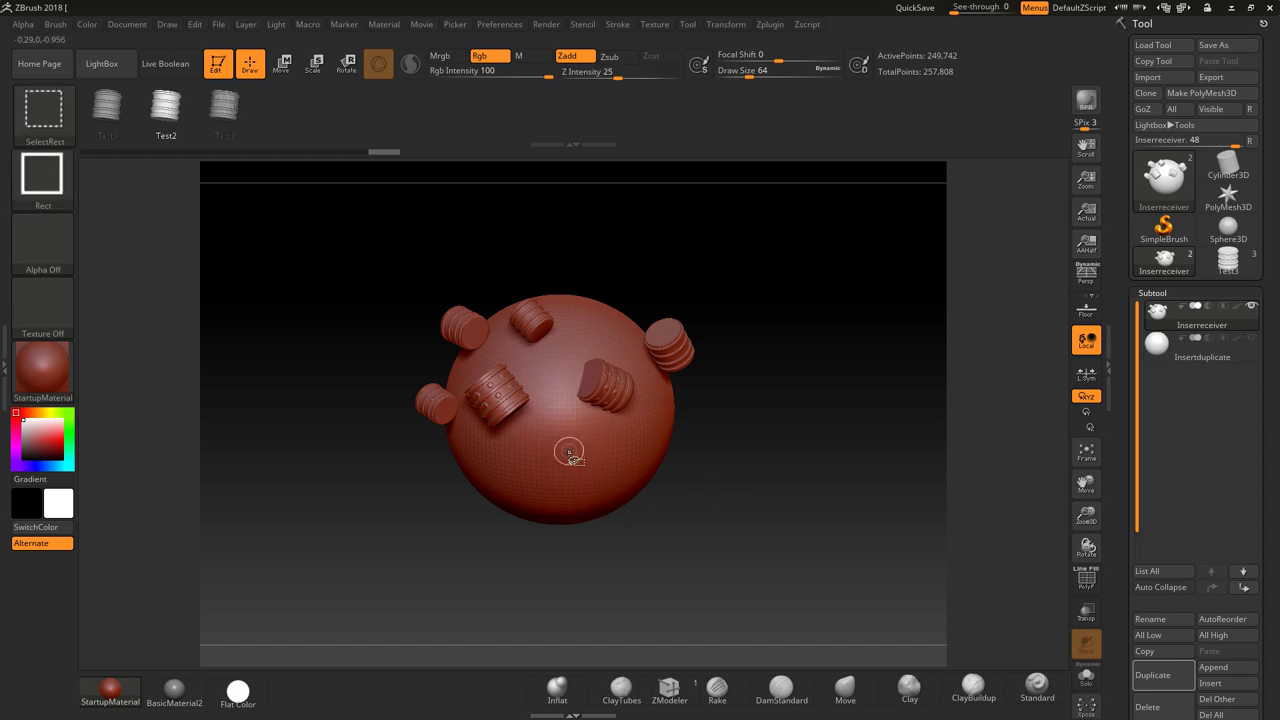
left_click(569, 453, "ctrl+shift")
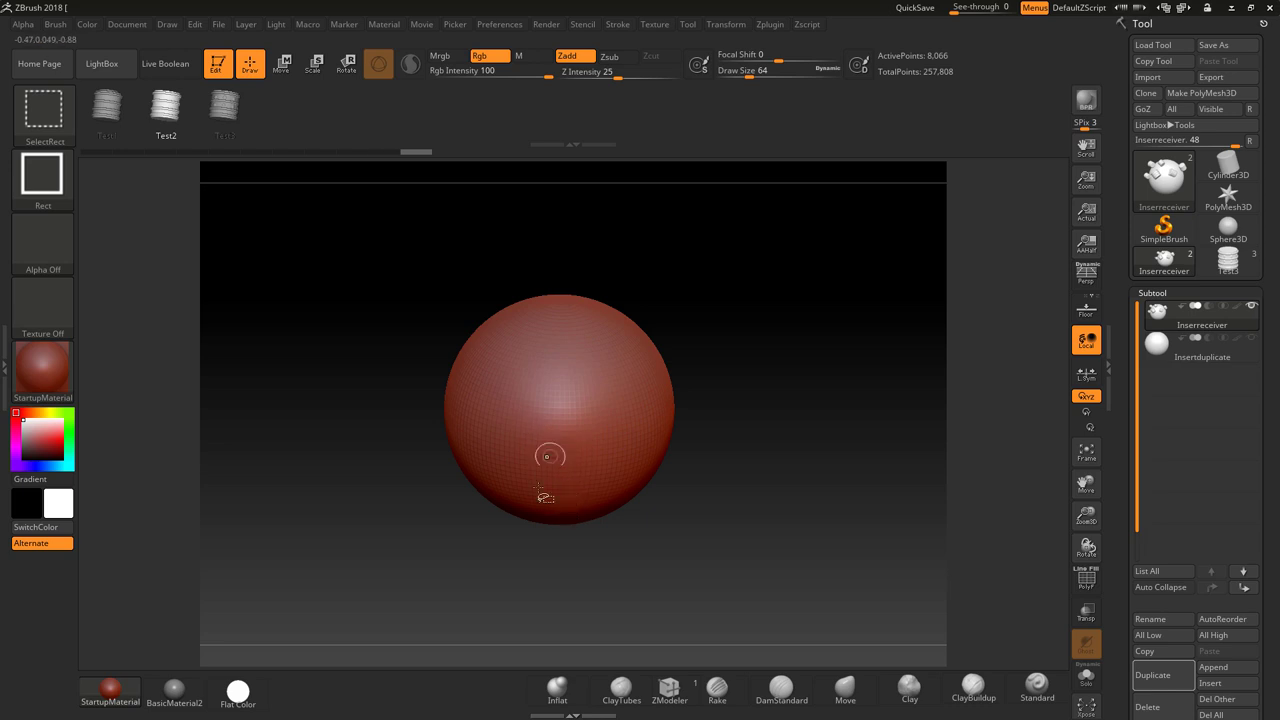
key("ctrl")
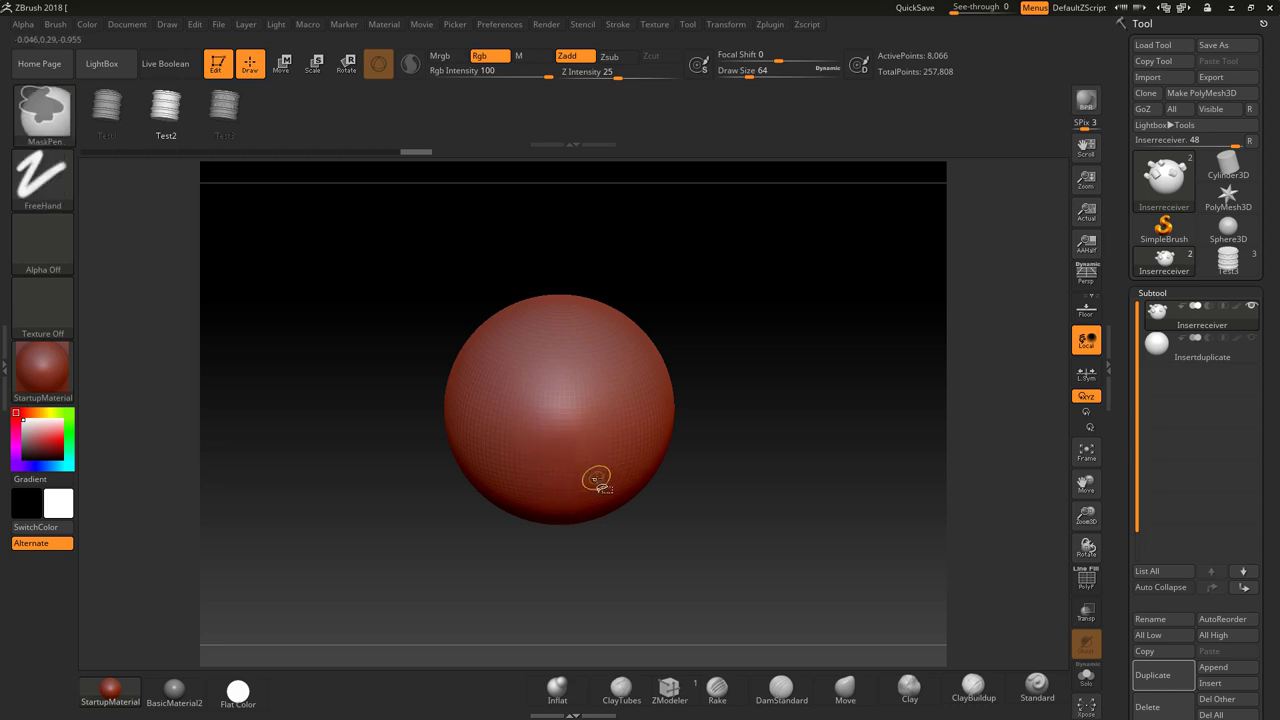
left_click_drag(834, 318, 845, 470, "ctrl+shift")
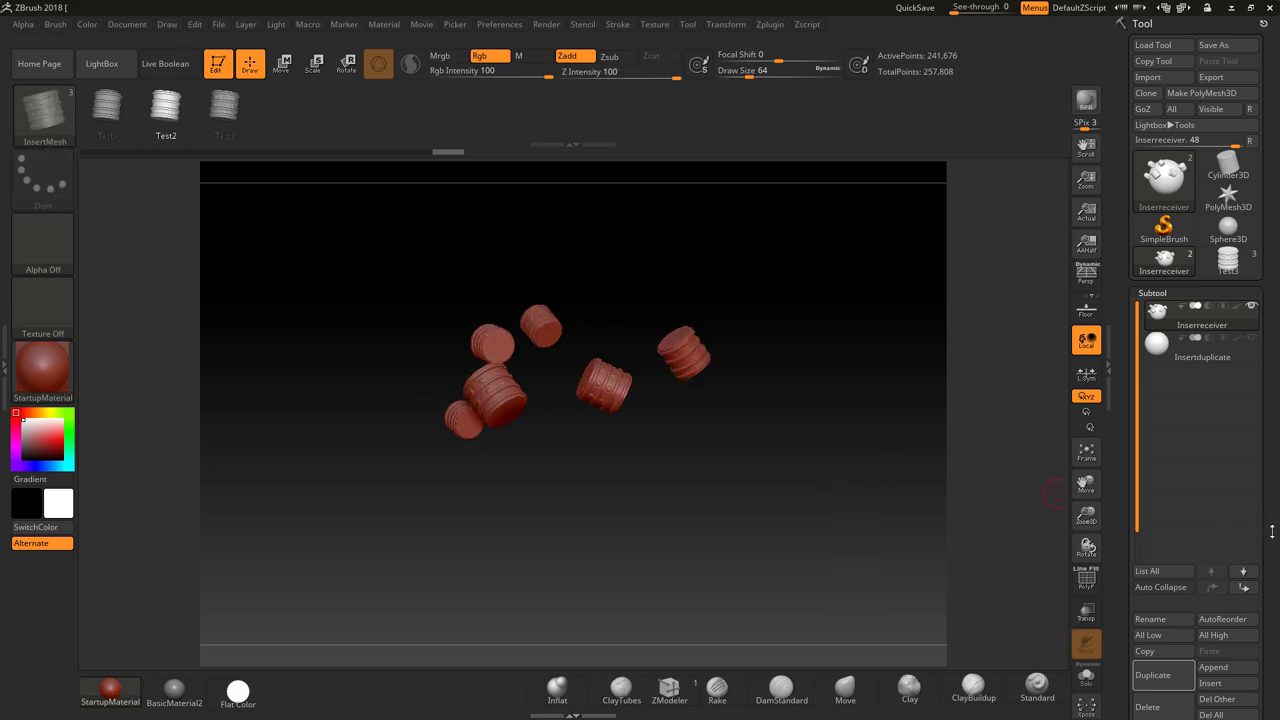
Step: Delete the hidden sphere geometry with Del Hidden under Geometry > Modify Topology
left_click_drag(1273, 533, 1238, 490)
left_click(1158, 618)
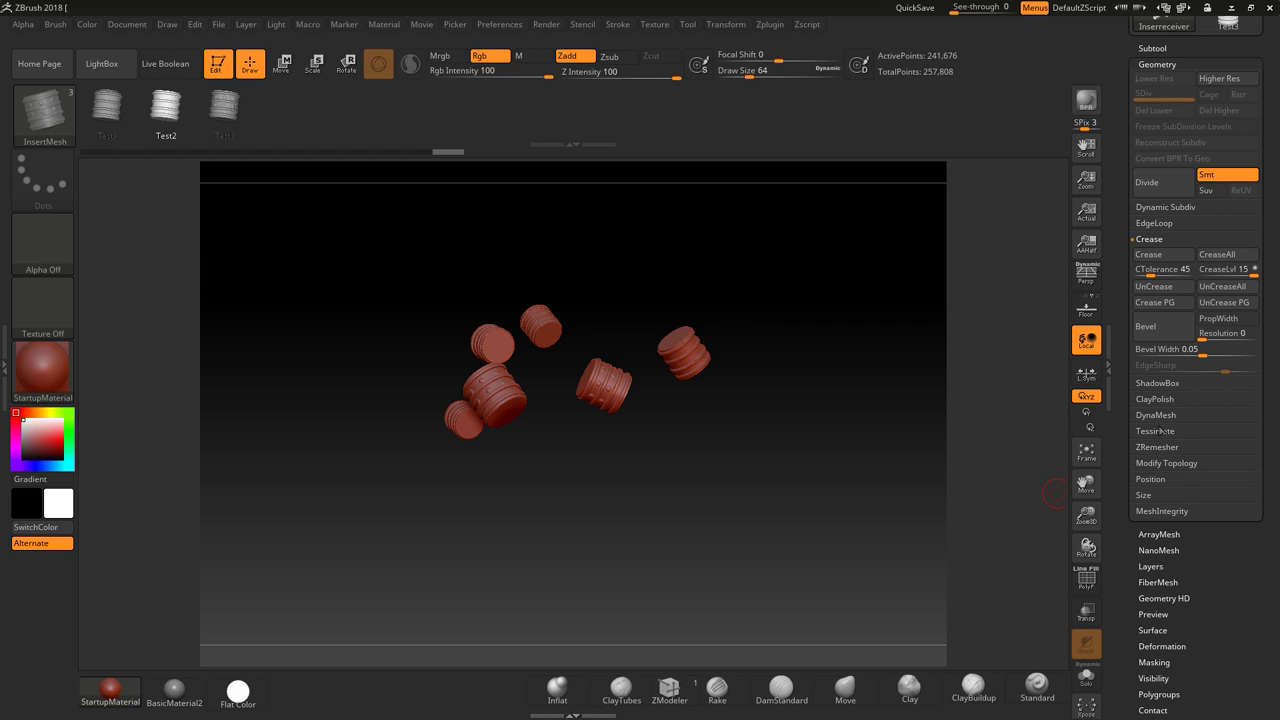
left_click(1160, 465)
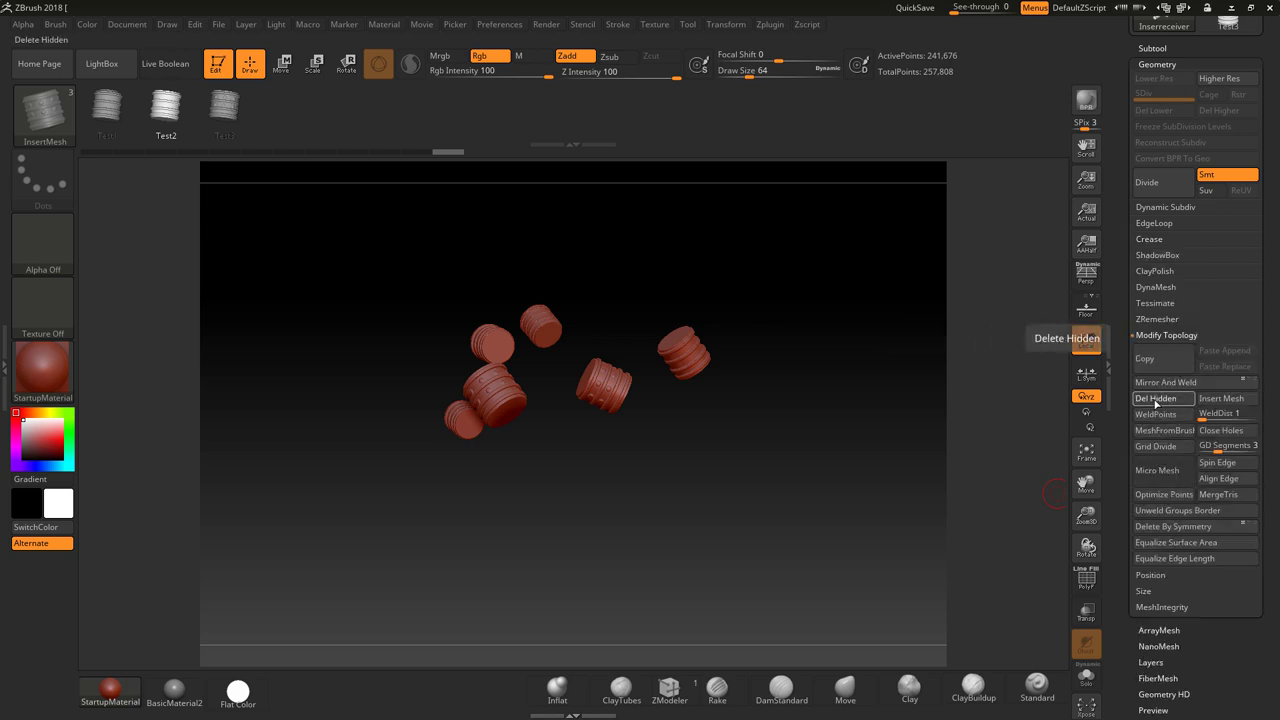
mouse_move(795, 453)
left_mouse_down()
mouse_move(808, 429)
mouse_move(838, 467)
left_mouse_up()
key("ctrl+shift")
scroll(1273, 219, "up", 5)
Step: Unhide the Insertduplicate sphere and make it the active subtool
left_click(1160, 173)
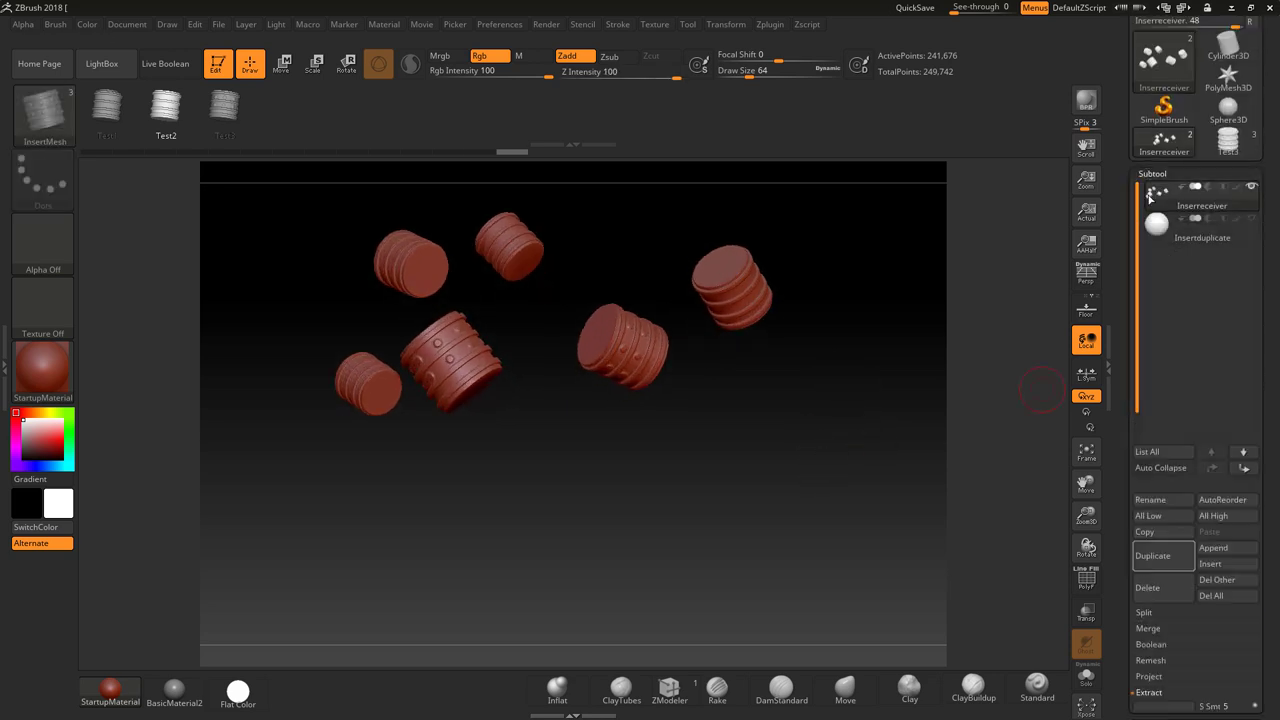
left_click(1251, 220)
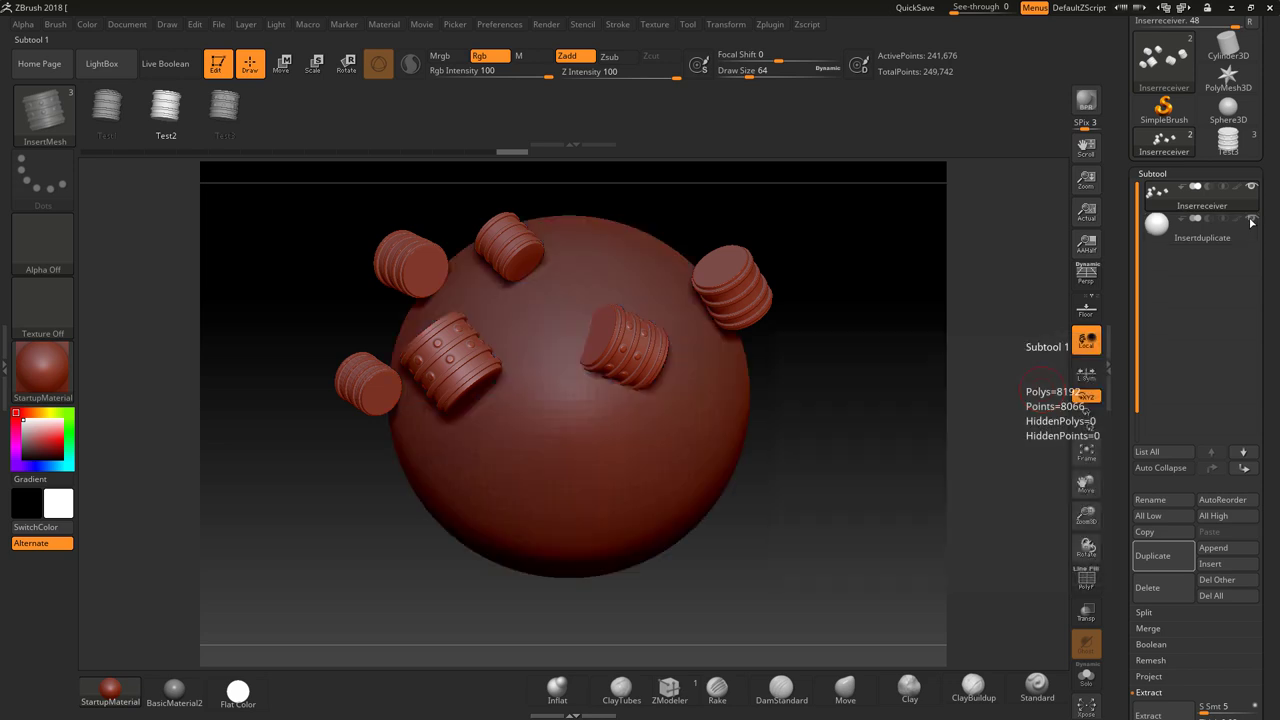
left_click(1155, 226)
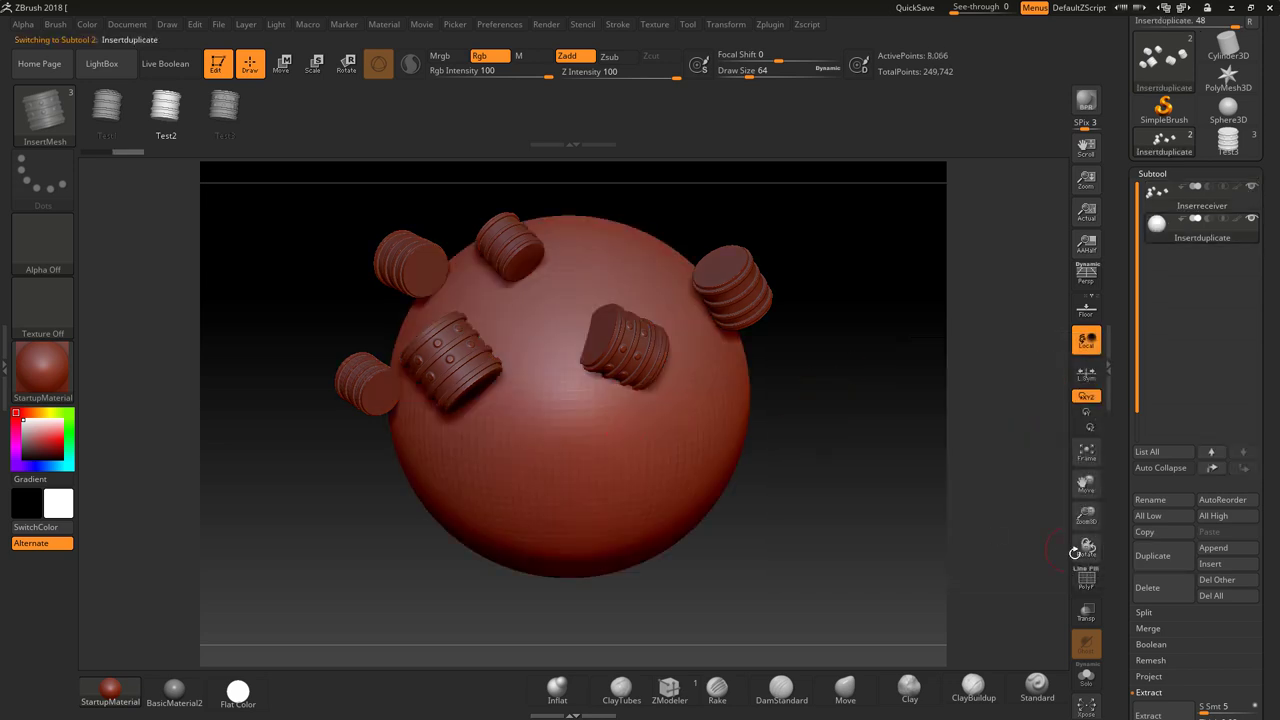
left_click(1086, 579)
left_click(1086, 579)
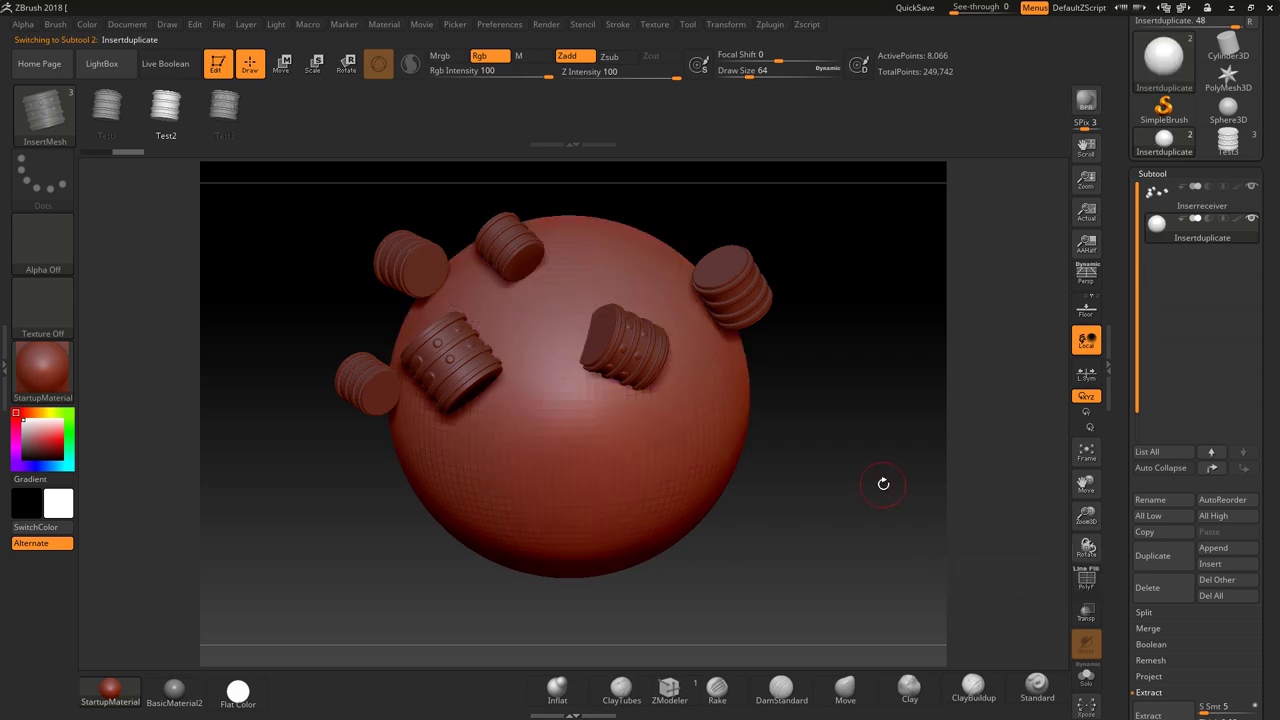
Step: Subdivide the Insertduplicate sphere with Ctrl+D to level 3, about 130,050 points
key("ctrl+d")
left_click_drag(1268, 516, 1268, 491)
scroll(1208, 566, "down", 5)
left_click(1157, 564)
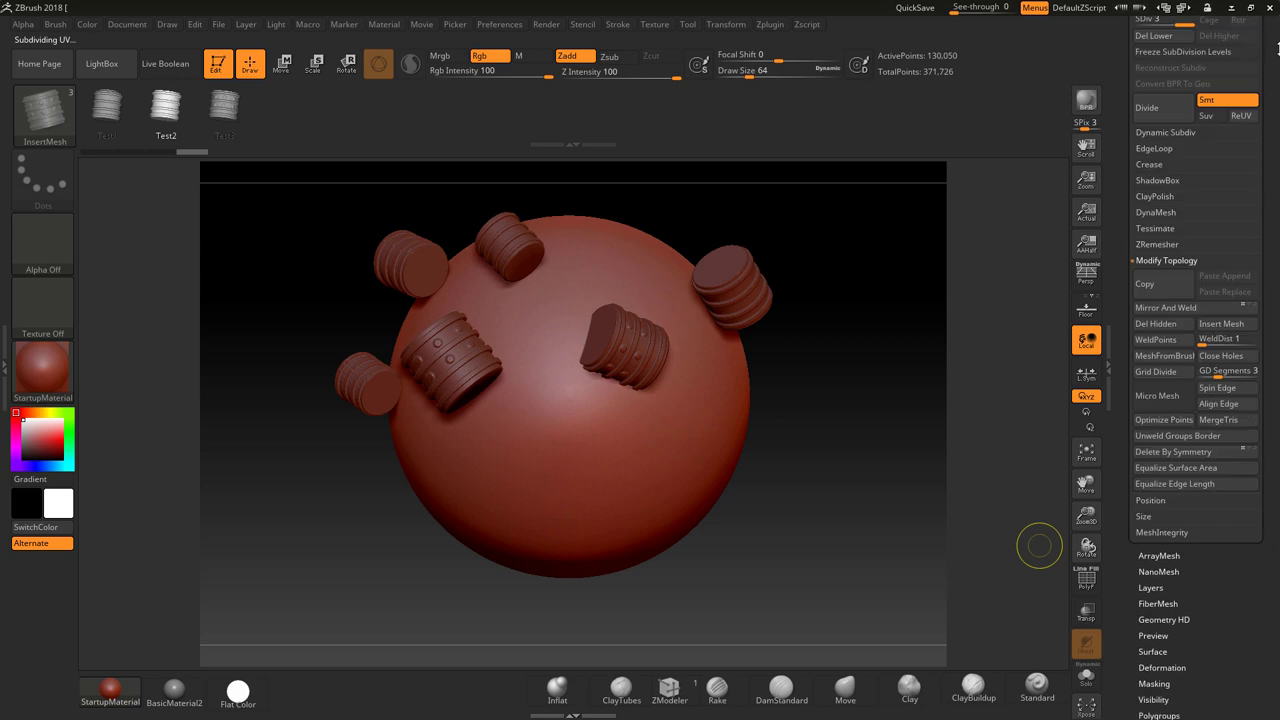
scroll(1277, 54, "up", 8)
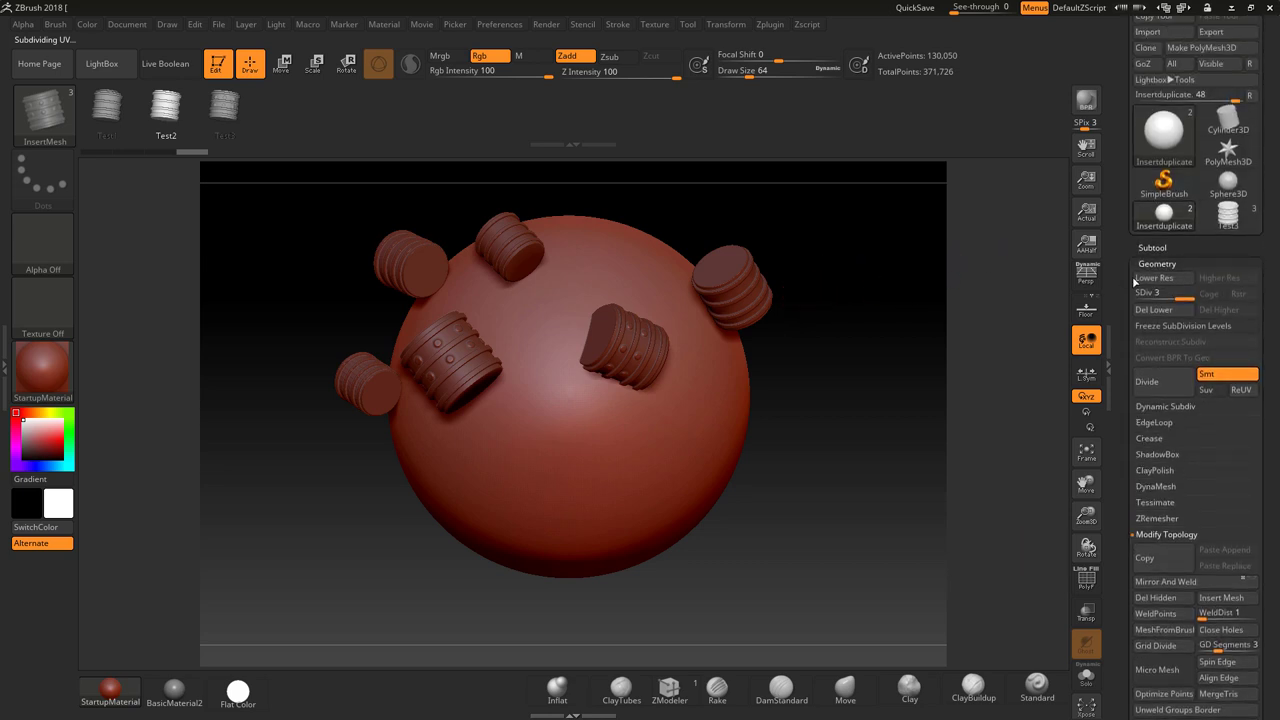
left_click(1152, 247)
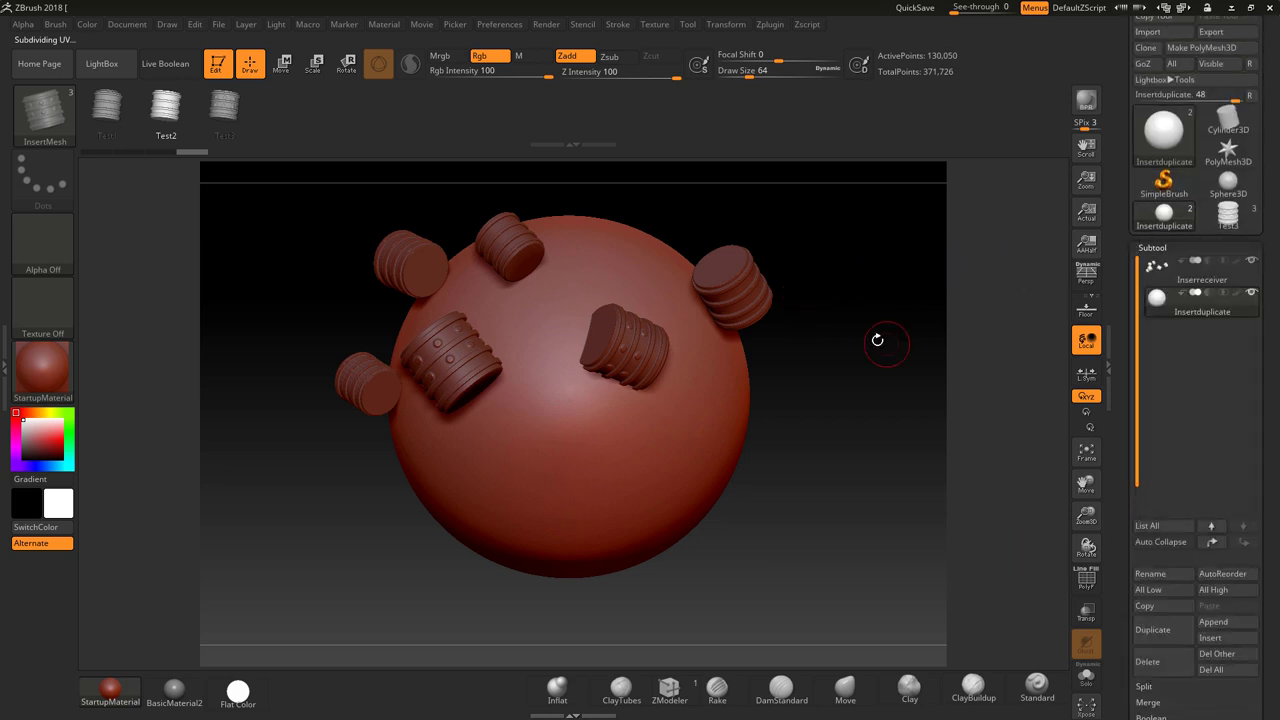
Step: Select the Inserreceiver cylinders, turn on PolyF, and inspect their polygroup colours up close
left_click(1153, 278)
left_click(1087, 580)
left_click_drag(843, 497, 748, 539)
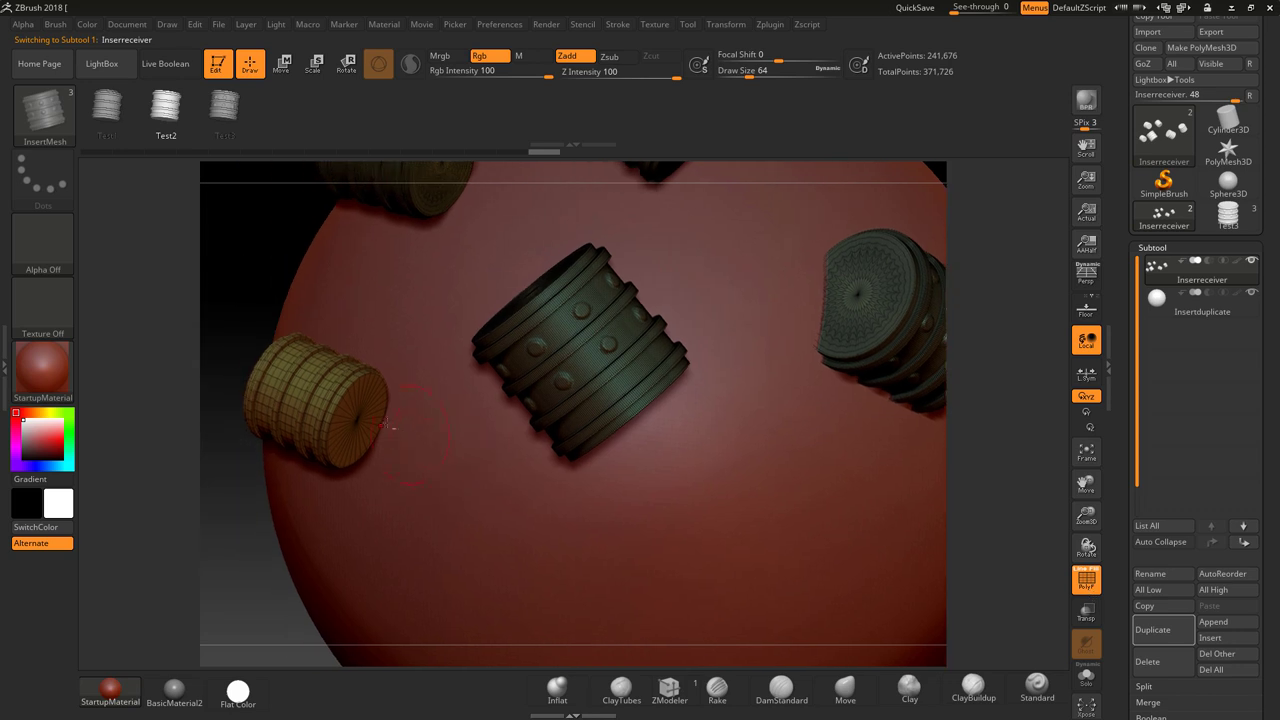
left_click_drag(997, 471, 845, 442)
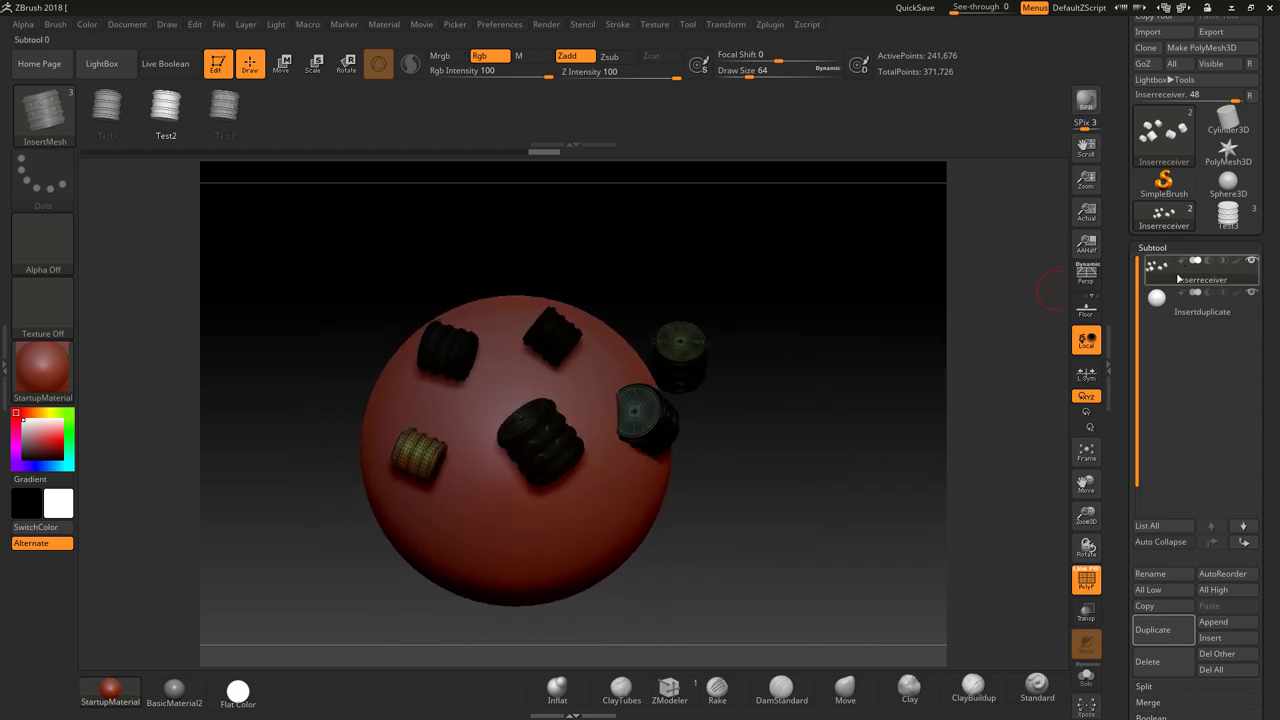
left_click_drag(1262, 385, 1262, 188)
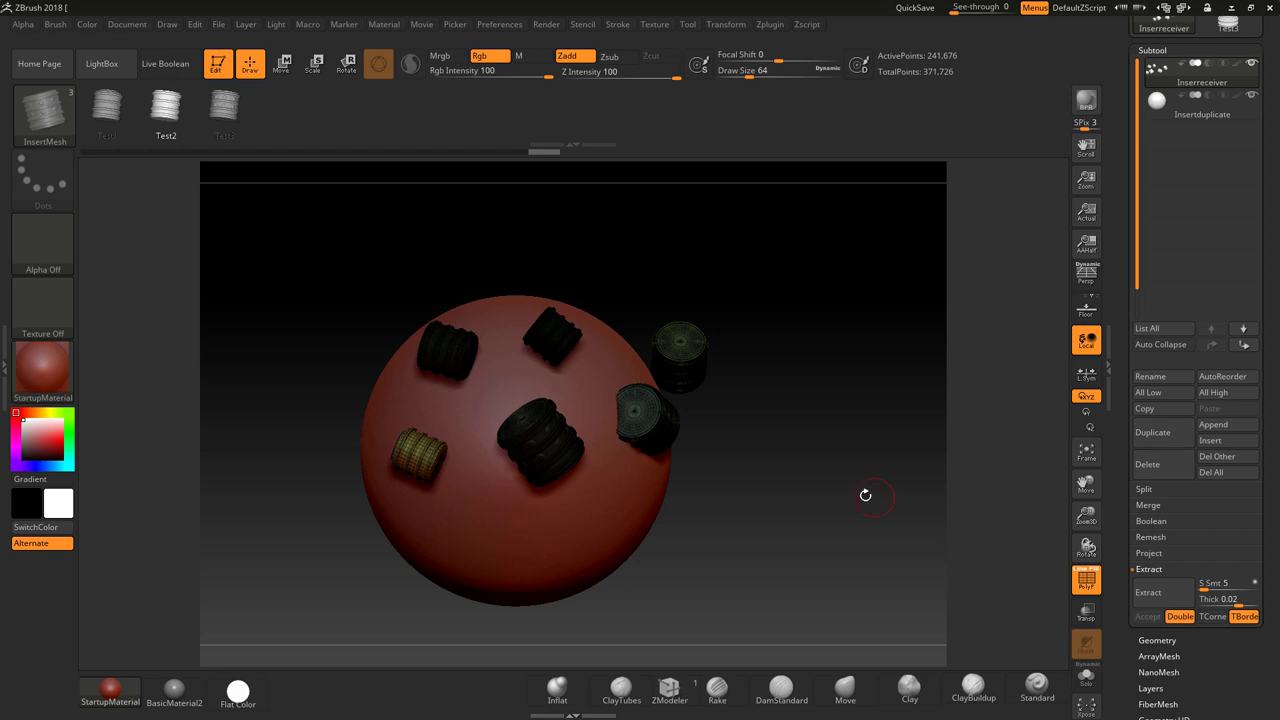
left_click_drag(836, 483, 1014, 549)
Step: Hide the wireframe and run Groups Split on the Inserreceiver subtool, confirming the split
left_click(1085, 577)
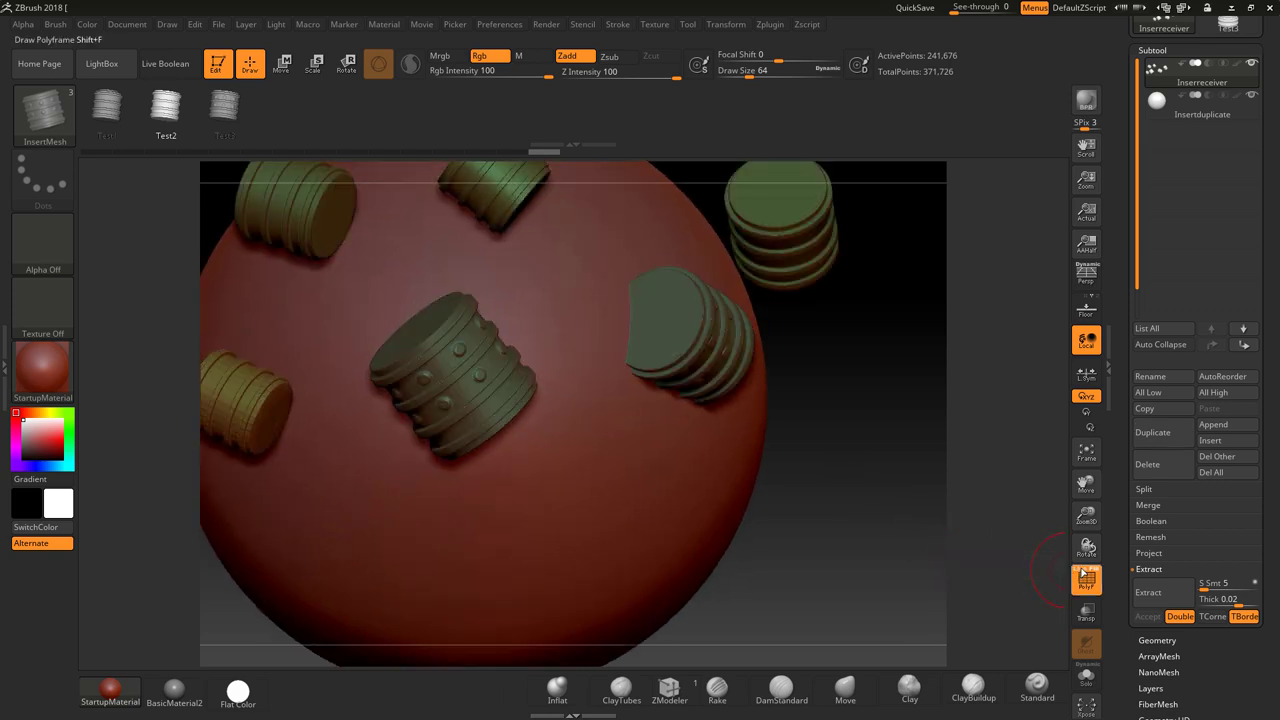
left_click_drag(900, 534, 836, 504)
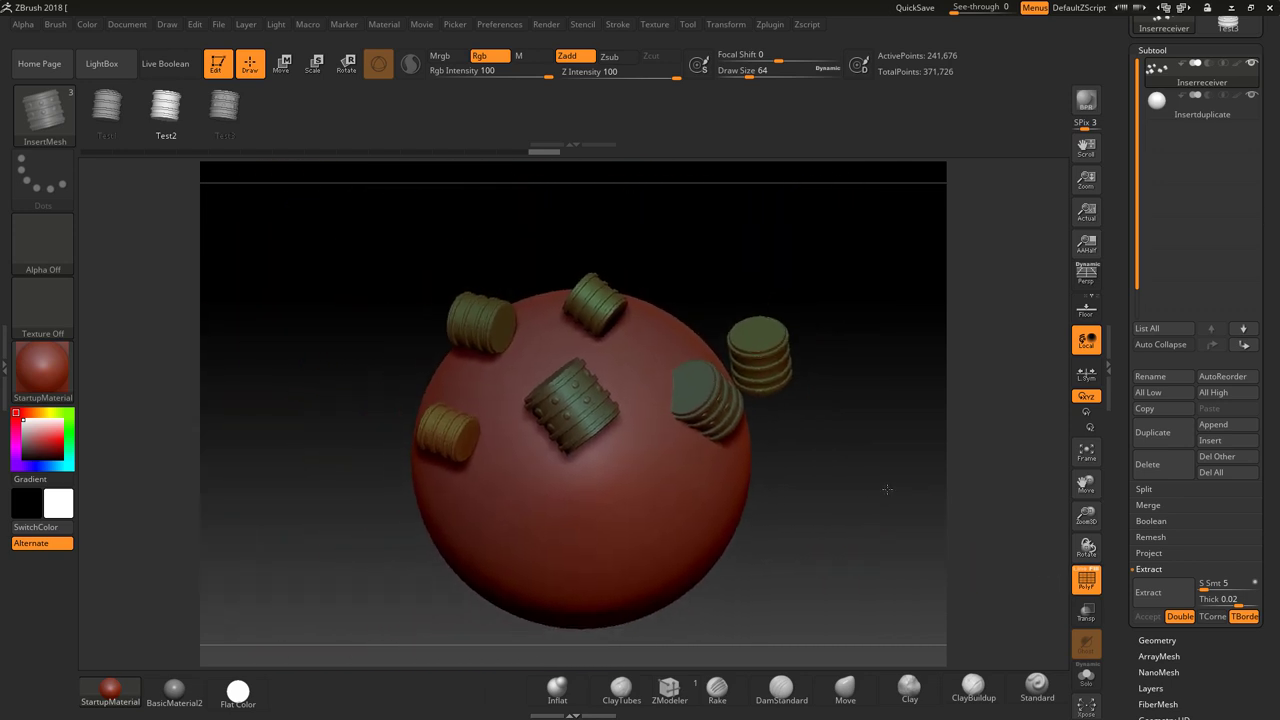
left_click(1144, 489)
left_click(1220, 504)
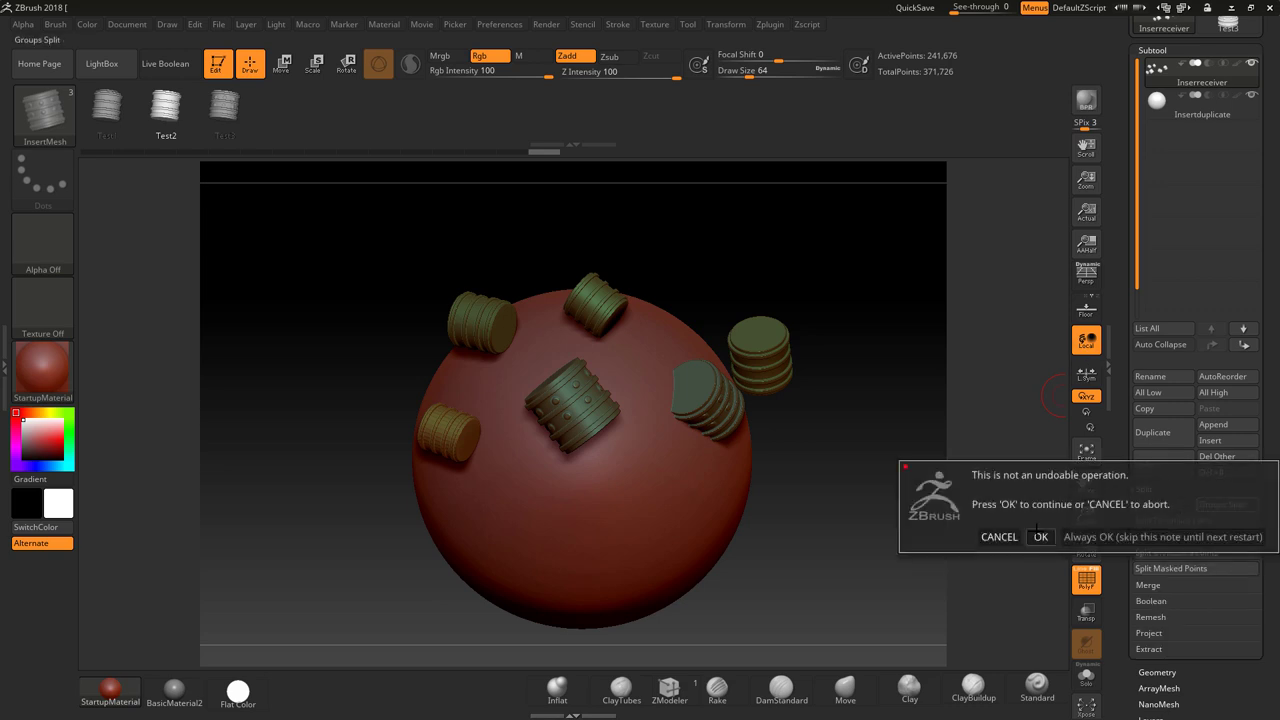
left_click(1040, 530)
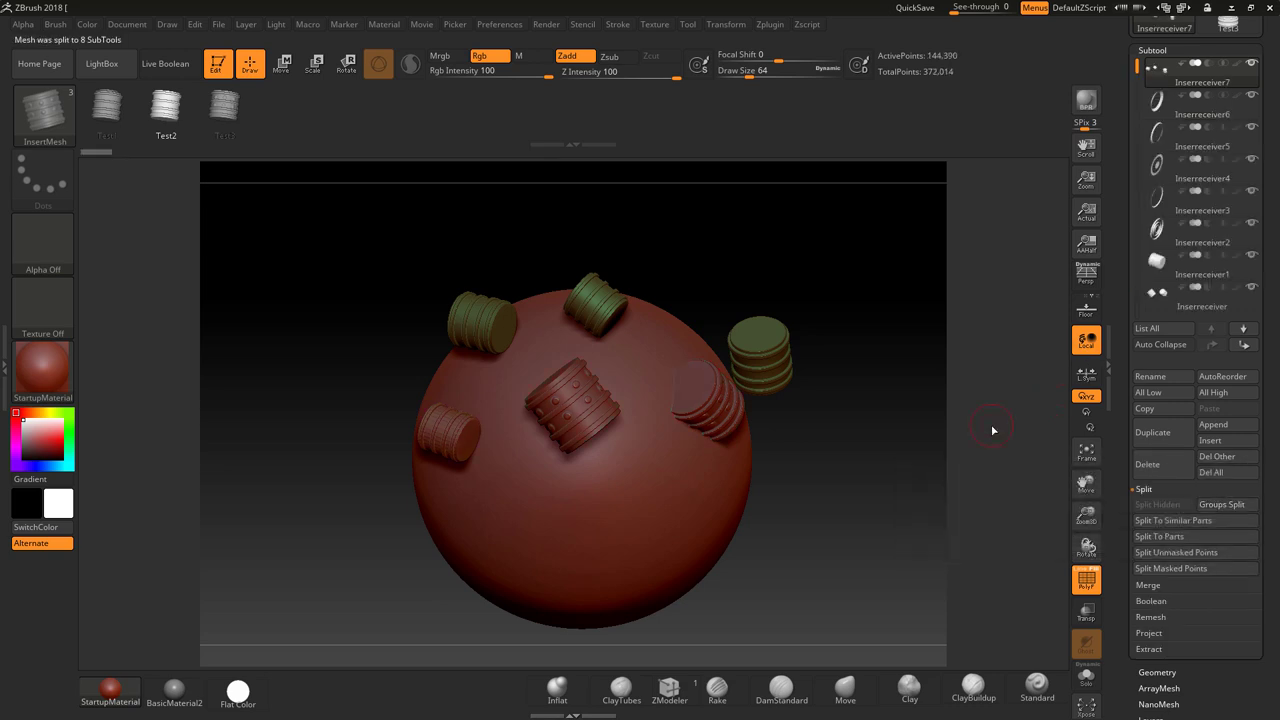
Step: Check the new Inserreceiver5 and Inserreceiver2 subtools and view the whole model
left_click(1157, 134)
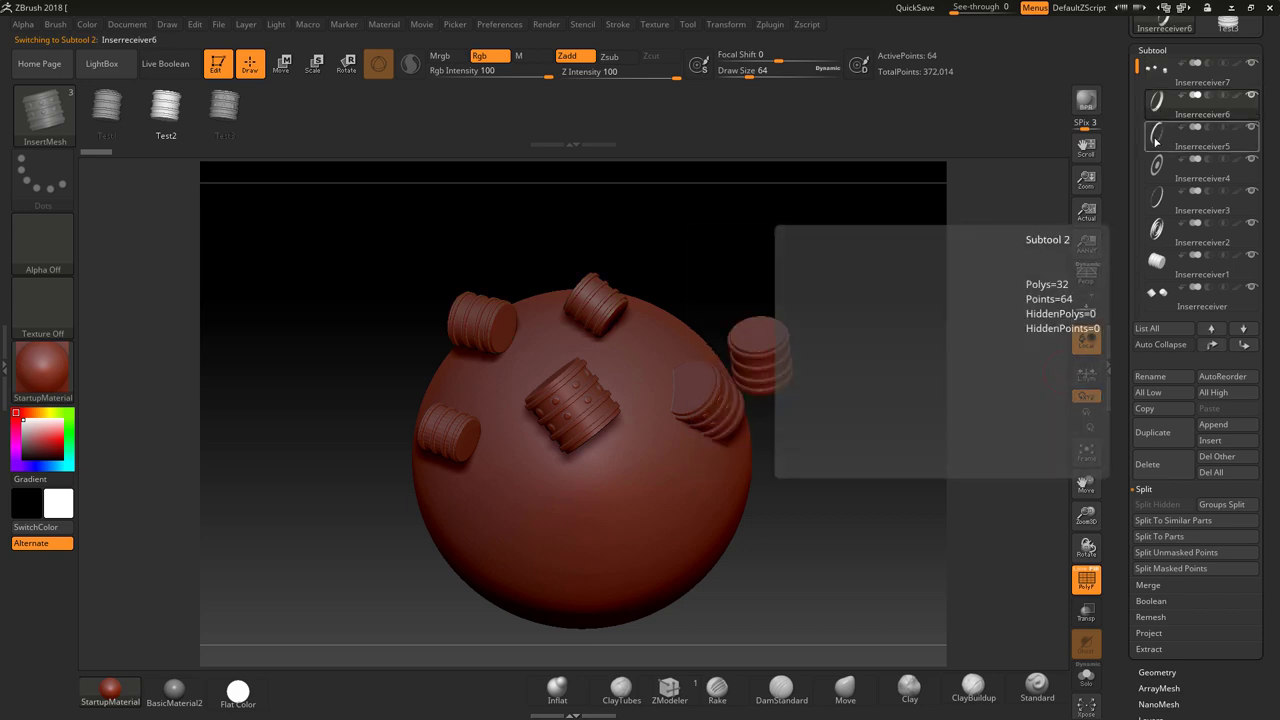
left_click(1157, 229)
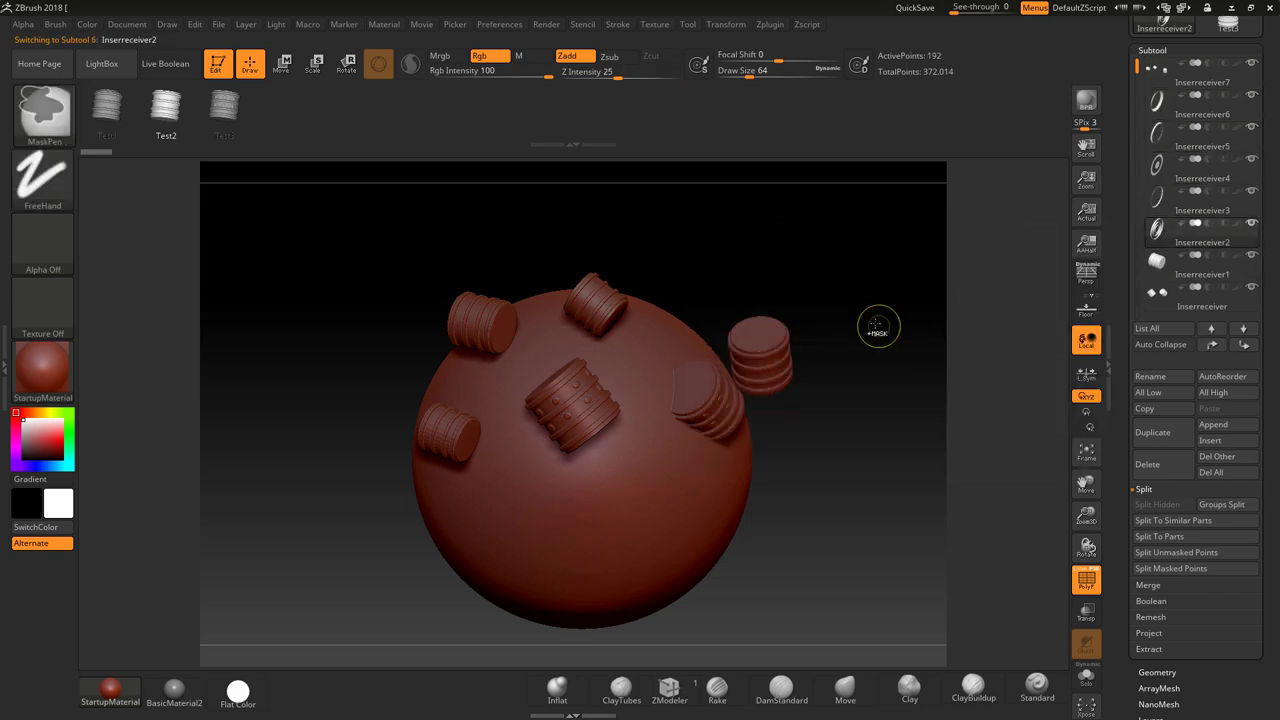
right_click_drag(884, 328, 871, 314, "ctrl")
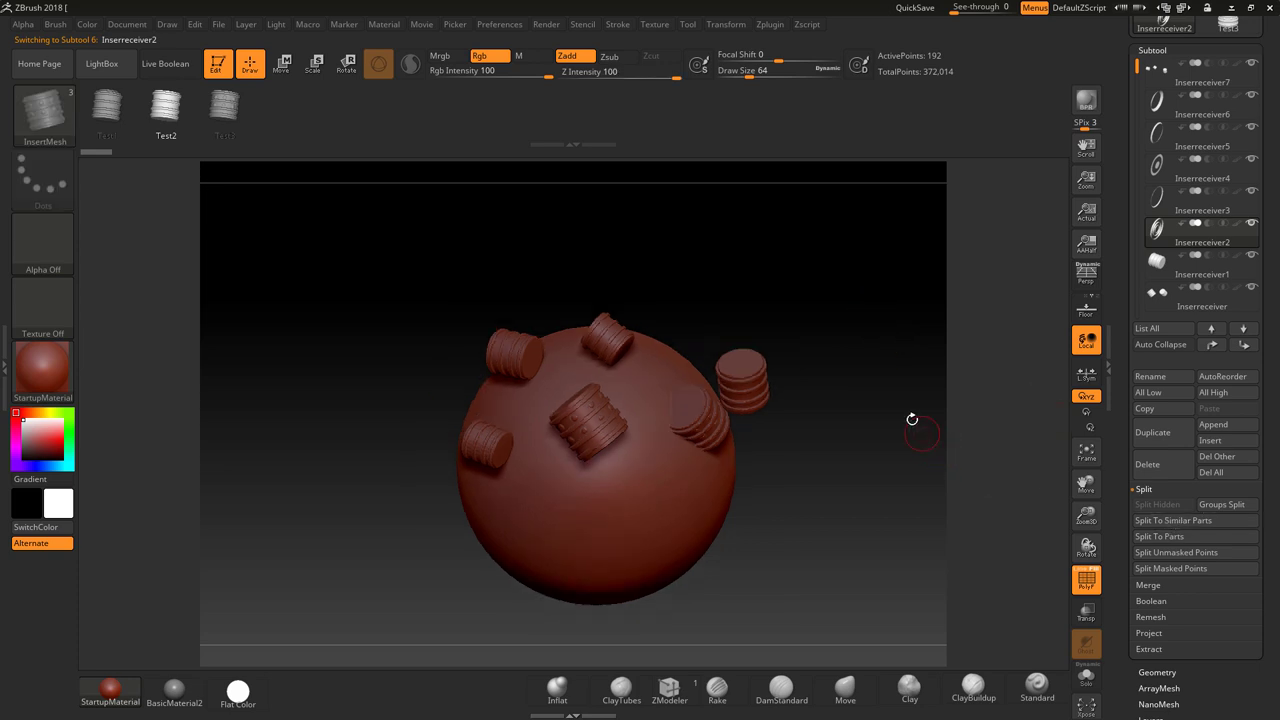
mouse_move(908, 414)
right_mouse_down("ctrl")
mouse_move(931, 427)
mouse_move(922, 440)
mouse_move(912, 412)
mouse_move(931, 420)
right_mouse_up("ctrl")
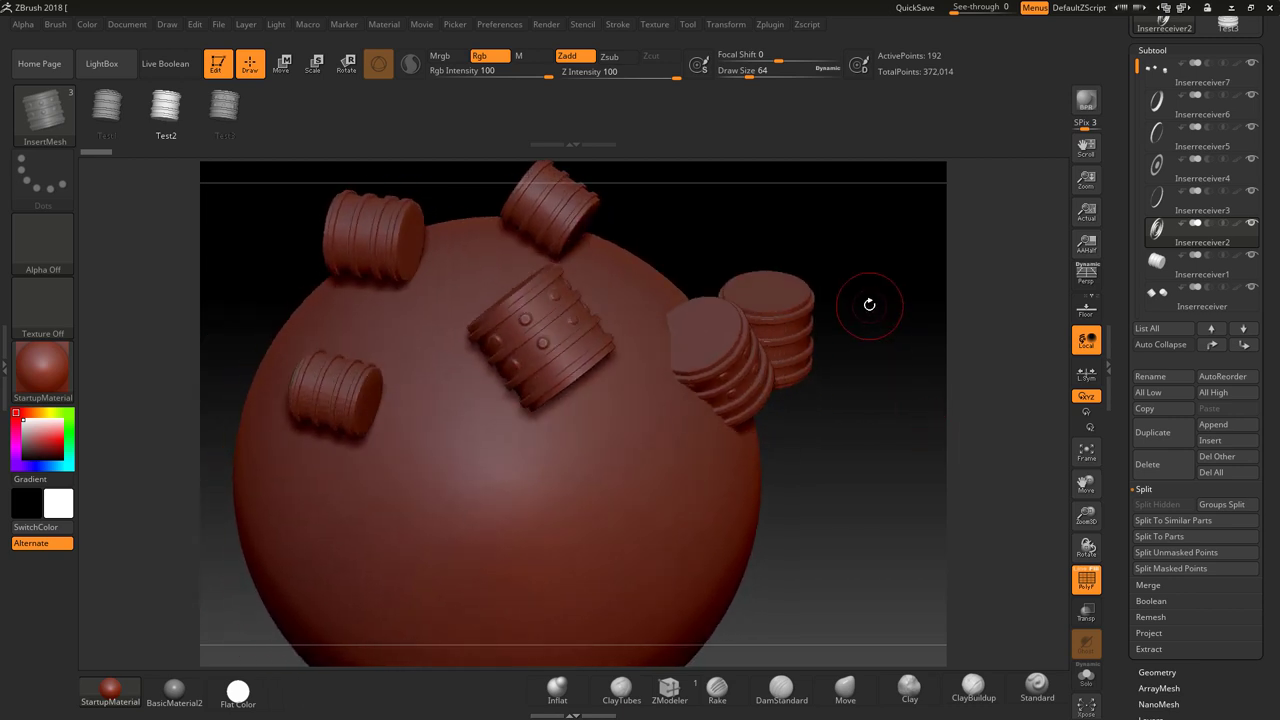